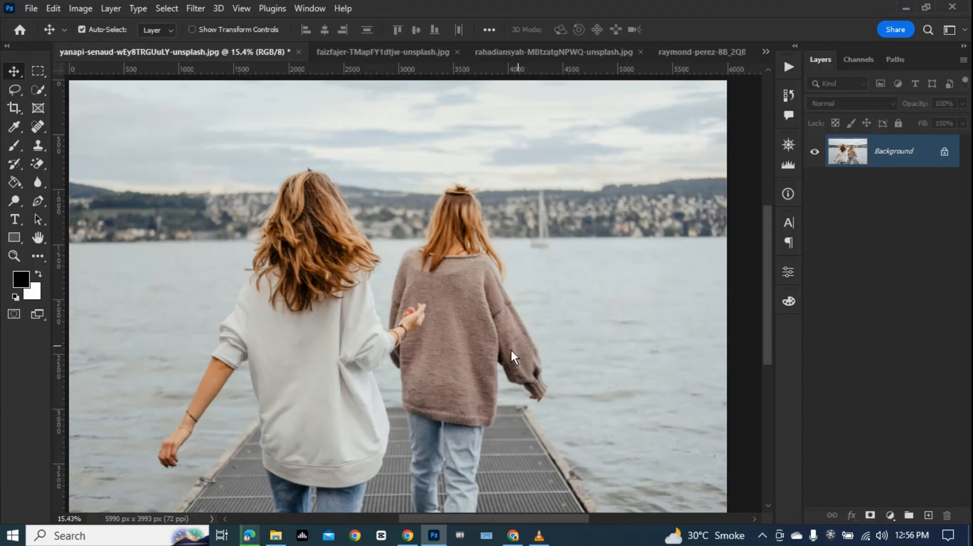
# Step: Show the Actions panel, float it over the upper part of the workspace and reduce its height
pyautogui.click(789, 67)
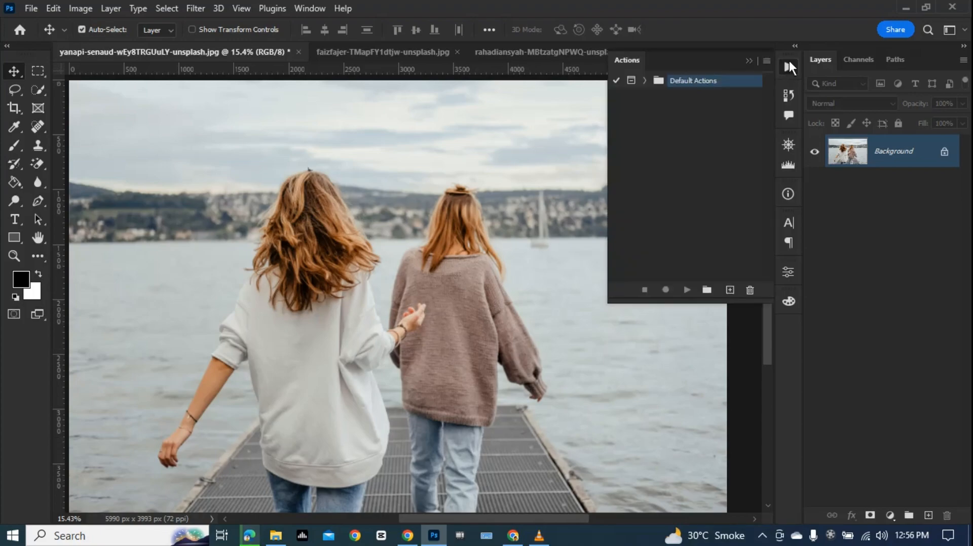
pyautogui.moveTo(786, 67); pyautogui.dragTo(791, 68)
pyautogui.click(315, 6)
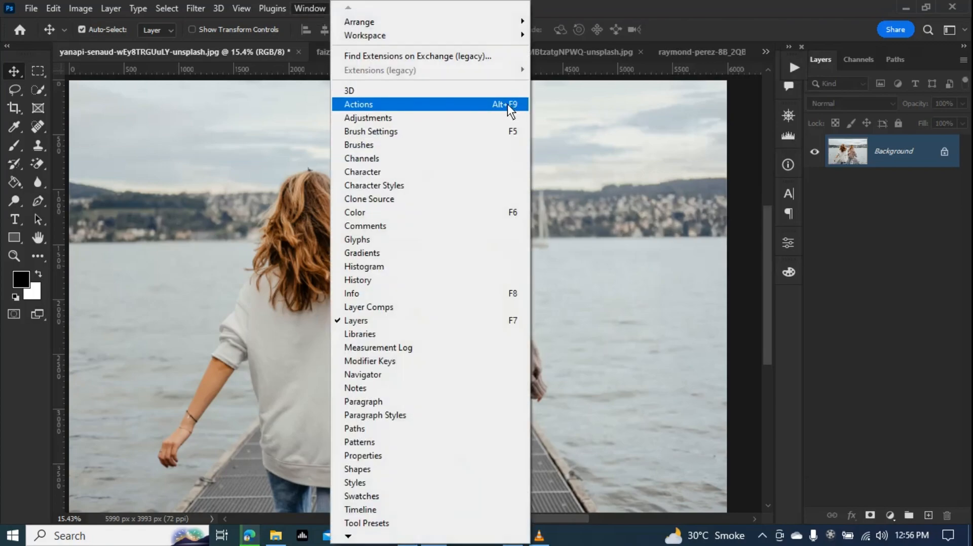
pyautogui.click(372, 104)
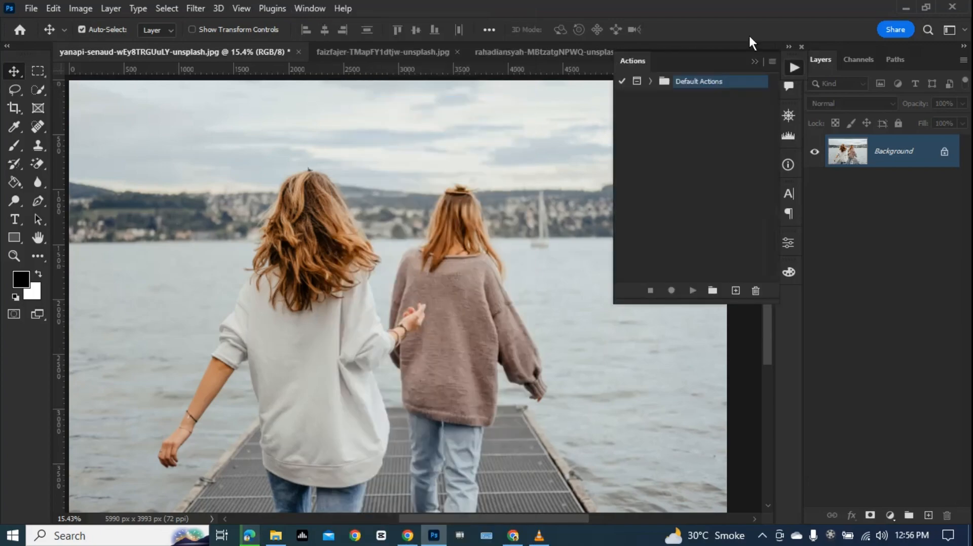
pyautogui.moveTo(780, 63); pyautogui.dragTo(691, 8)
pyautogui.click(692, 79)
pyautogui.moveTo(738, 259); pyautogui.dragTo(741, 211)
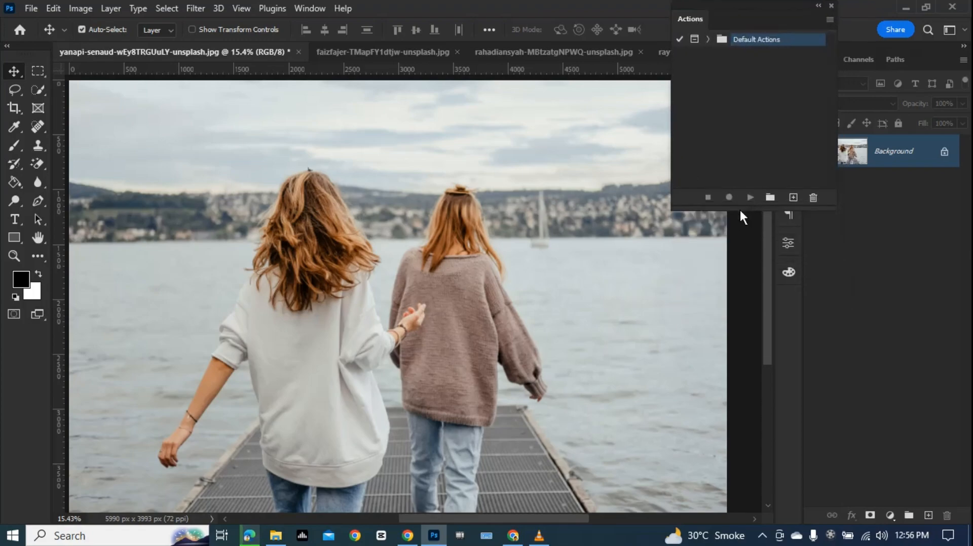
# Step: Try to play the Vignette (selection) action from the Default Actions set on the photo without a selection
pyautogui.click(708, 38)
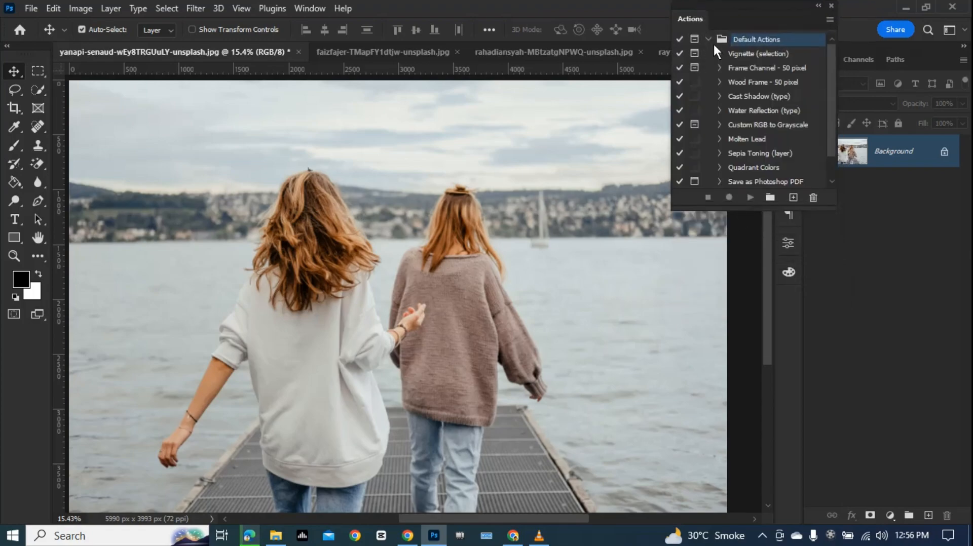
pyautogui.scroll(-1, 737, 86)
pyautogui.scroll(1, 736, 120)
pyautogui.click(741, 54)
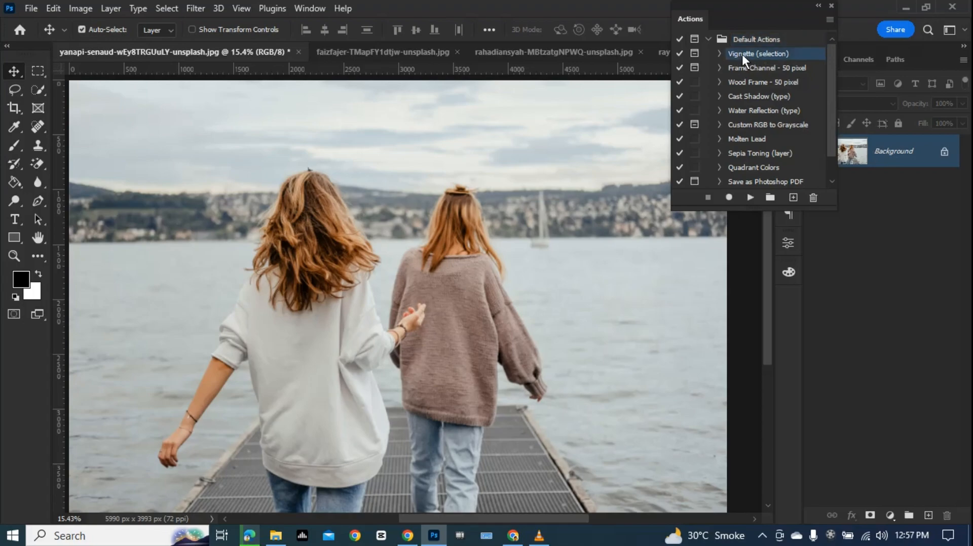
pyautogui.click(748, 198)
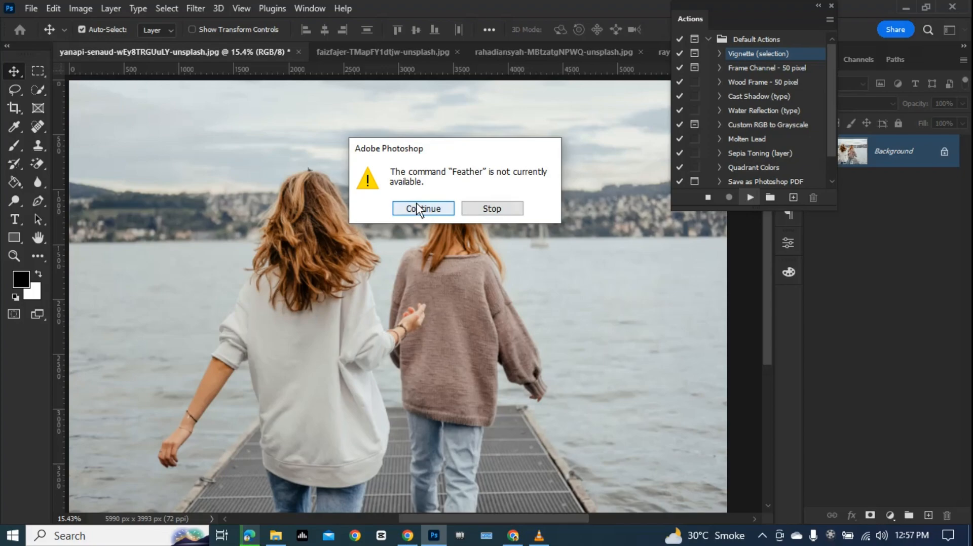
pyautogui.click(416, 206)
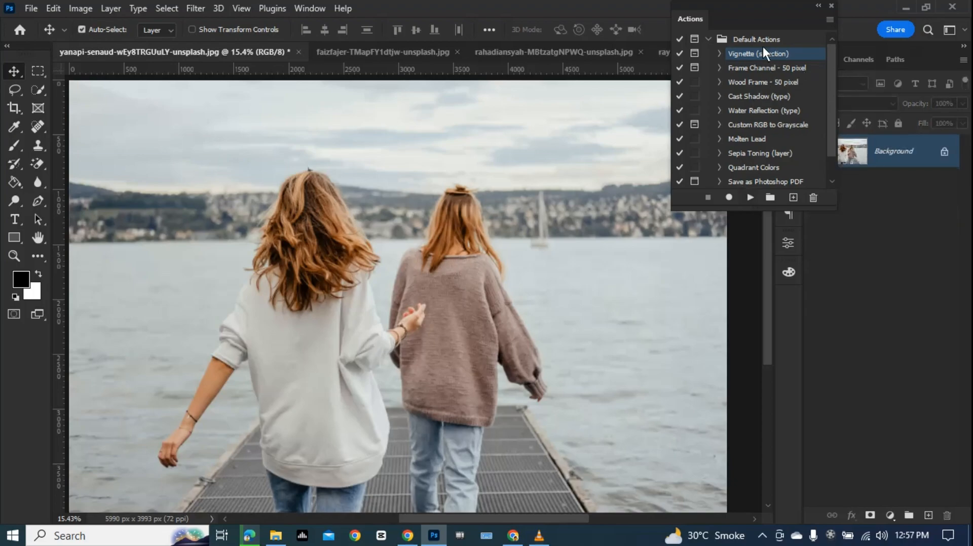
# Step: Select the two women and play the Vignette (selection) action with a feather radius of 90 pixels
pyautogui.click(42, 88)
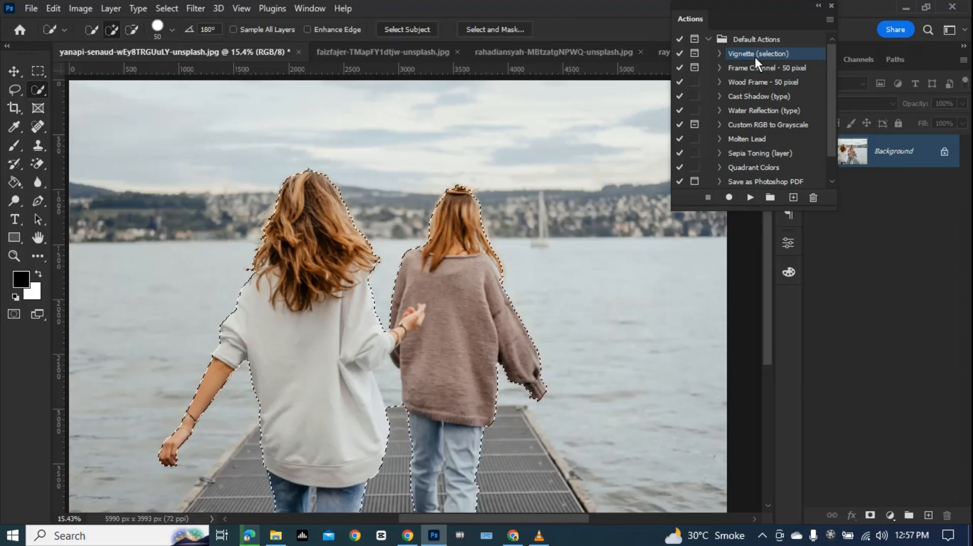
pyautogui.click(750, 197)
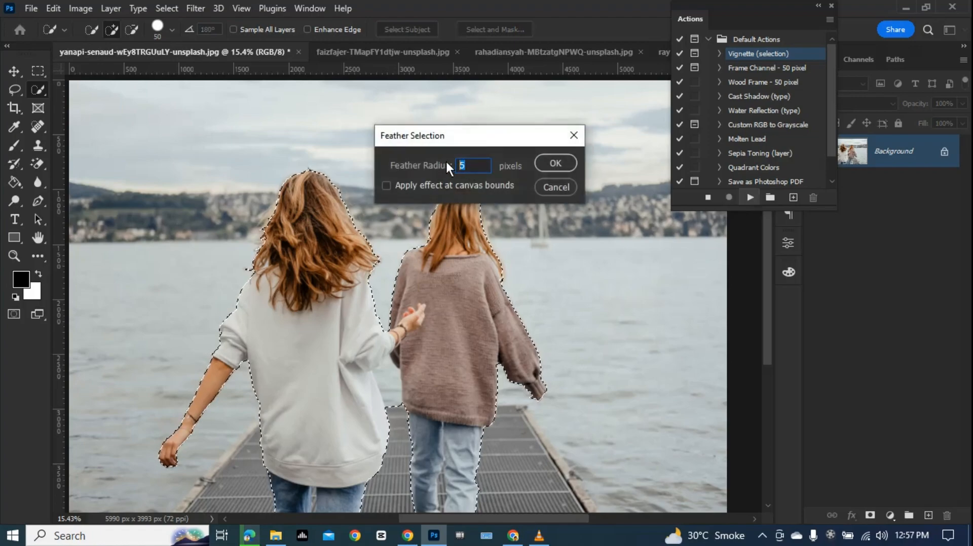
pyautogui.write('90')
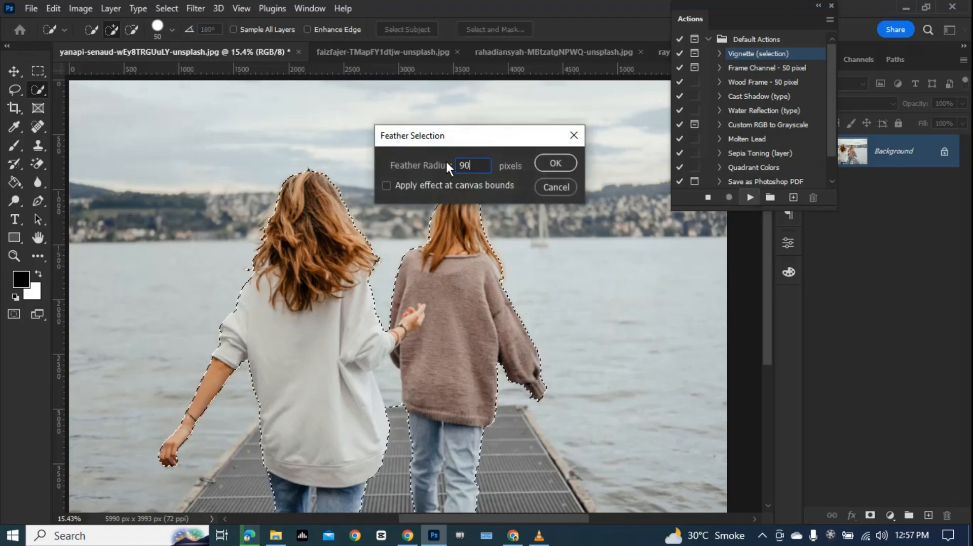
pyautogui.click(550, 162)
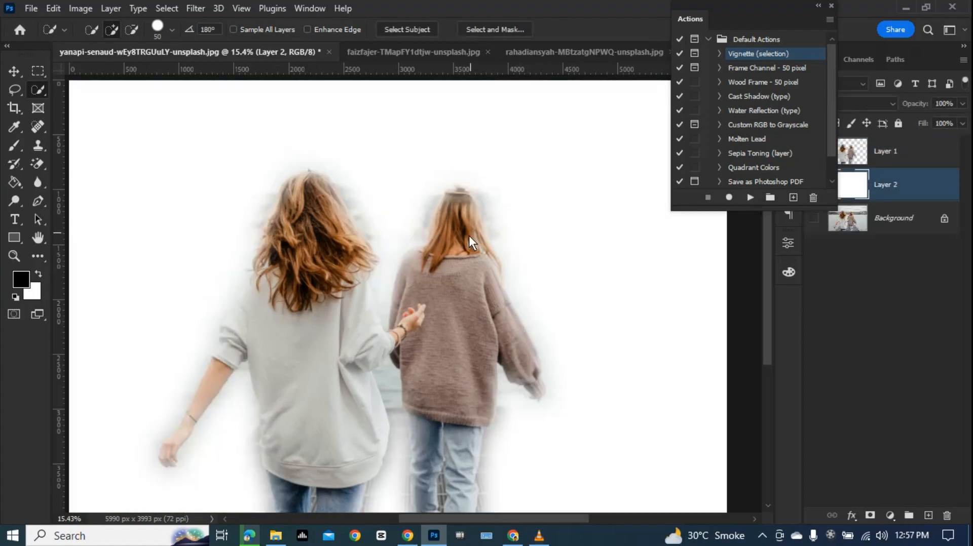
# Step: Fill Layer 2 behind the vignetted women with the black foreground colour, and refill it with the white background colour
pyautogui.scroll(-3, 502, 213)
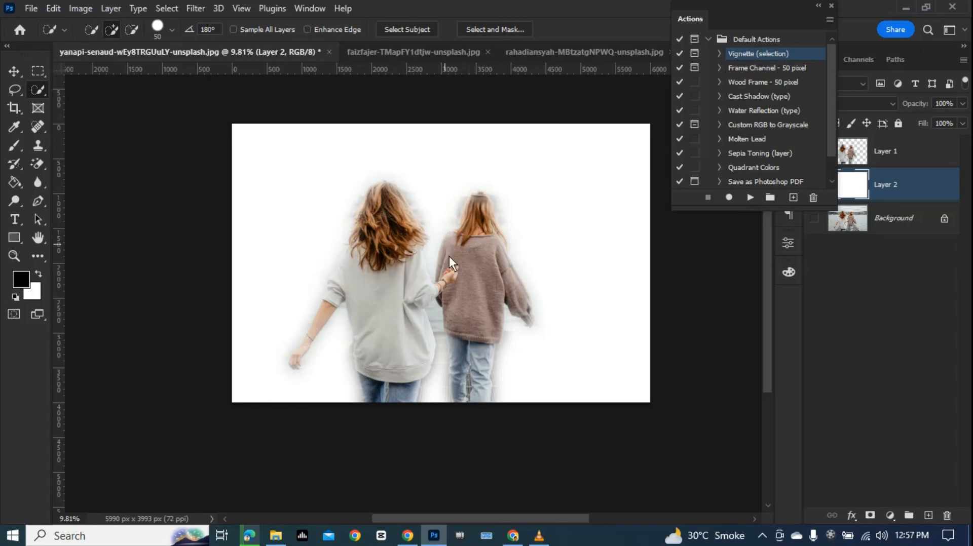
pyautogui.scroll(1, 447, 329)
pyautogui.scroll(-1, 447, 331)
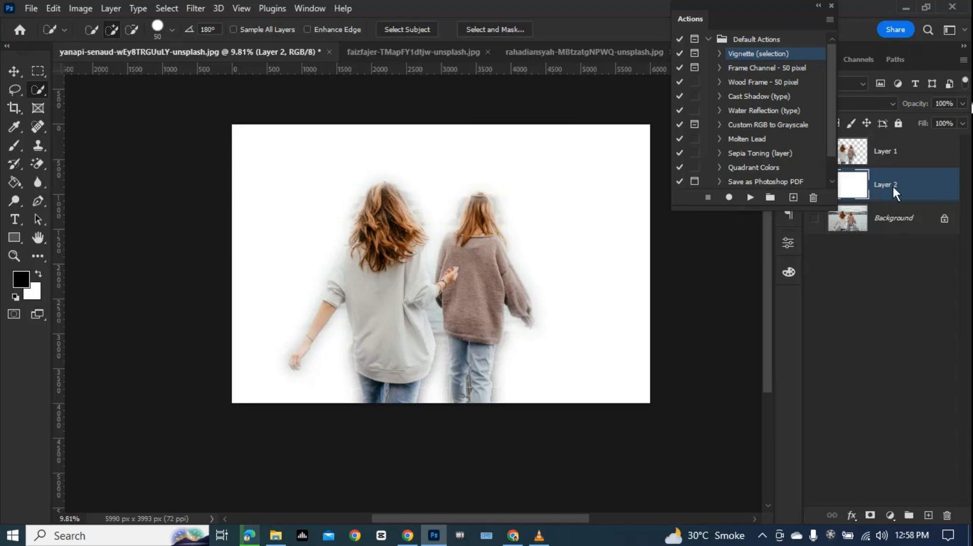
pyautogui.hotkey('alt', 'BackSpace')
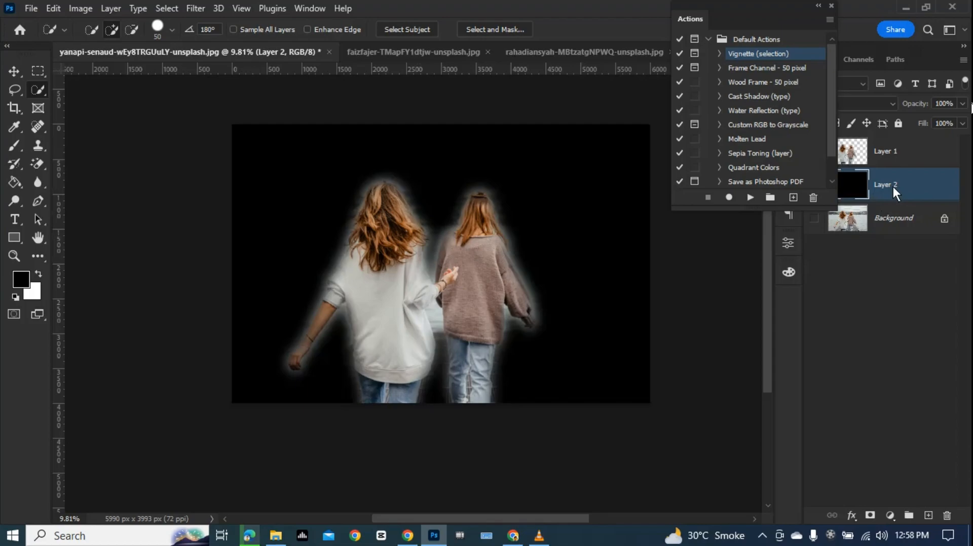
pyautogui.hotkey('ctrl', 'BackSpace')
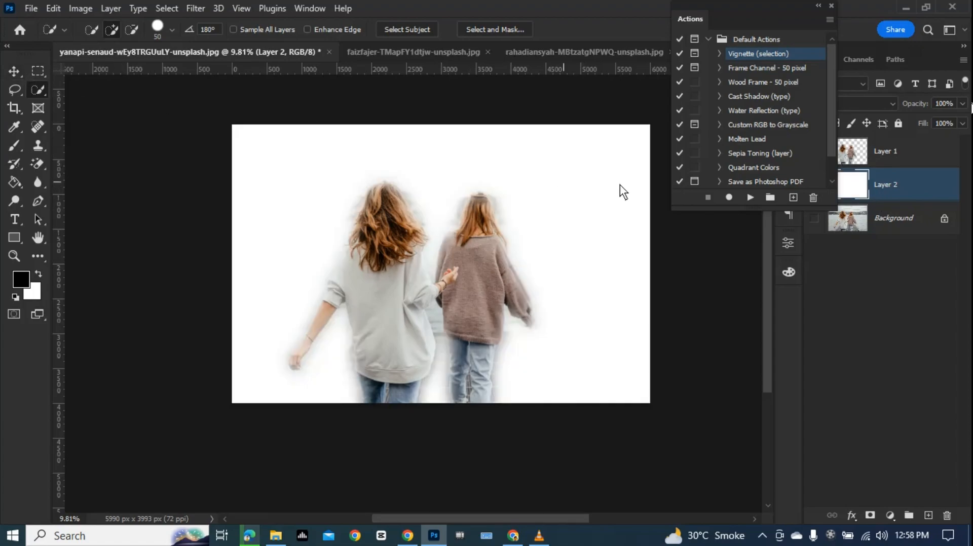
# Step: Undo the Layer 2 fills and the vignette action, and clear the selection around the women
pyautogui.hotkey('ctrl', 'z')
pyautogui.hotkey('ctrl', 'z')
pyautogui.hotkey('ctrl', 'z')
pyautogui.hotkey('ctrl', 'z')
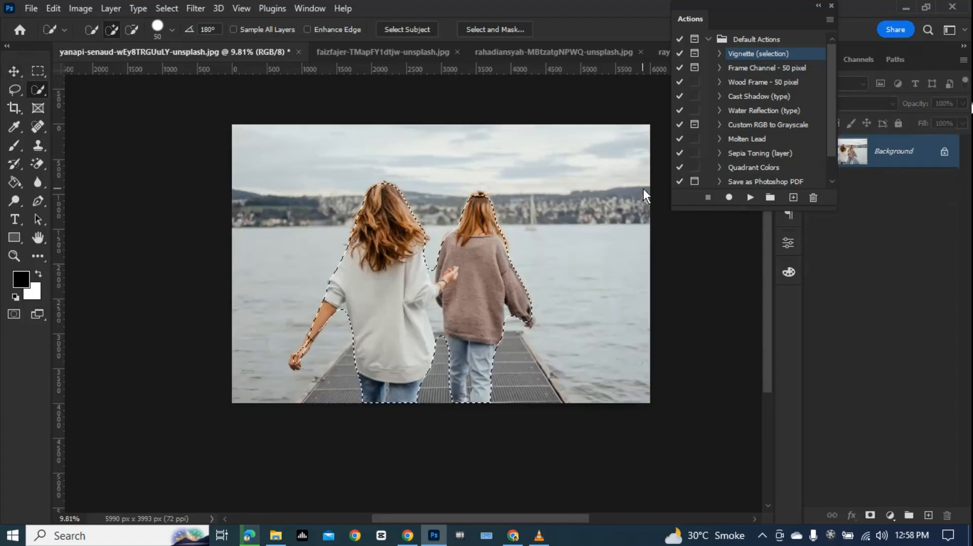
pyautogui.hotkey('ctrl', 'd')
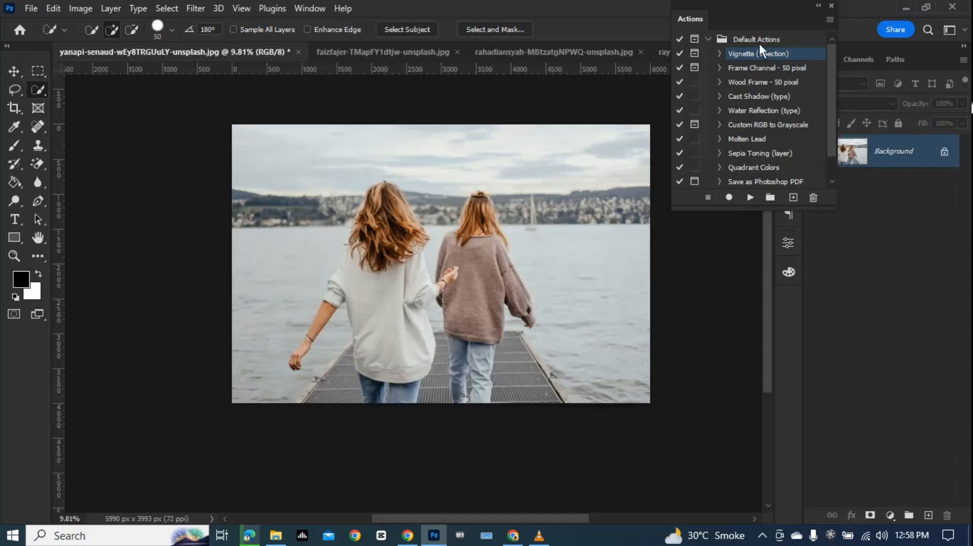
# Step: Collapse Default Actions, load the Commands action set with its conflicting shortcuts removed, and expand it to view its actions
pyautogui.click(708, 39)
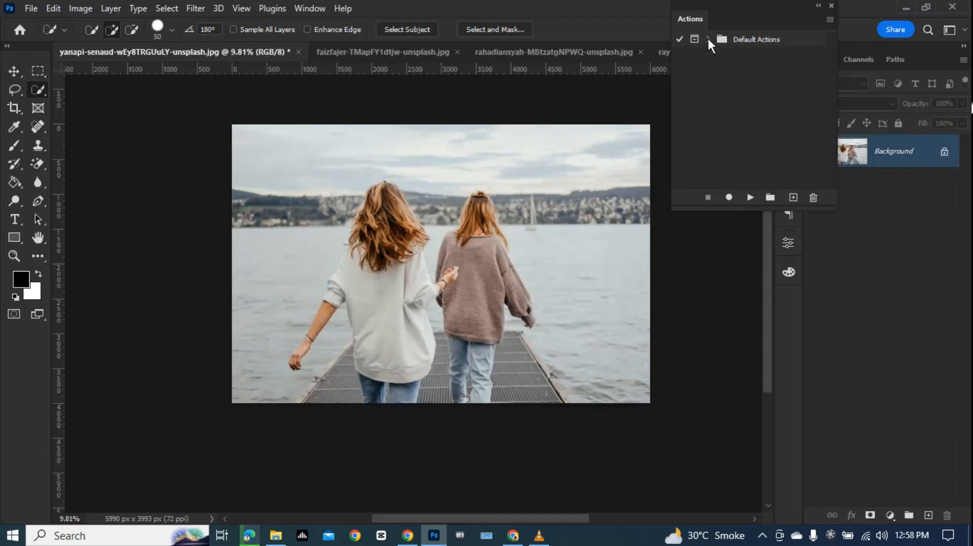
pyautogui.click(829, 19)
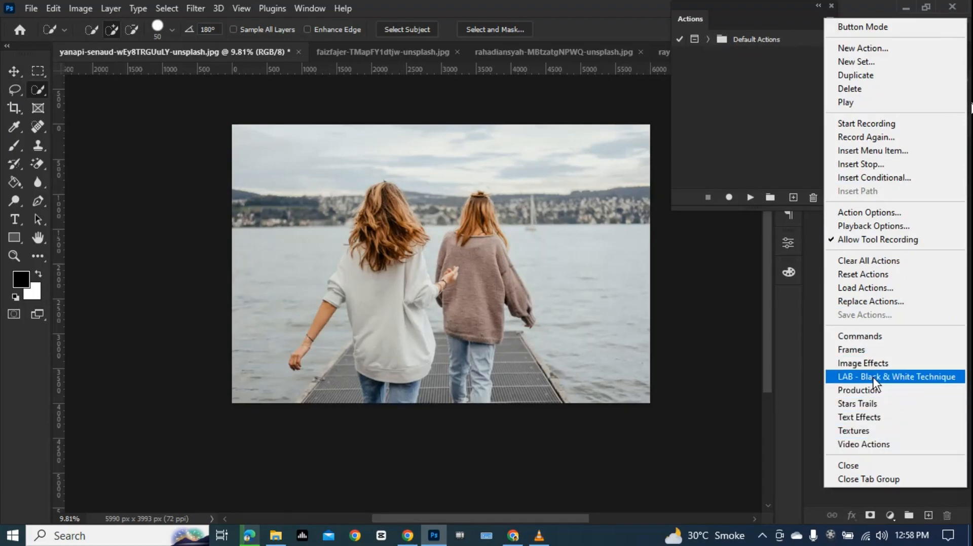
pyautogui.click(885, 337)
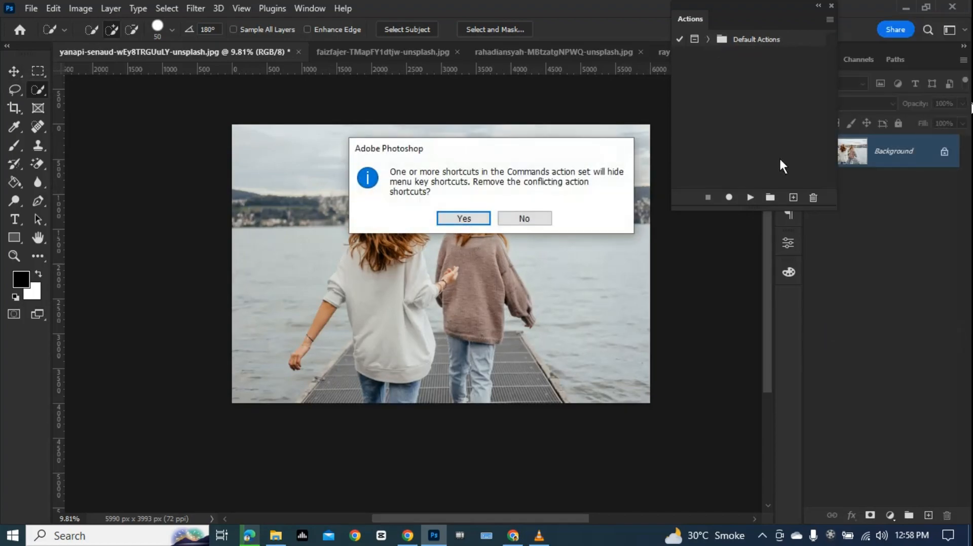
pyautogui.click(463, 219)
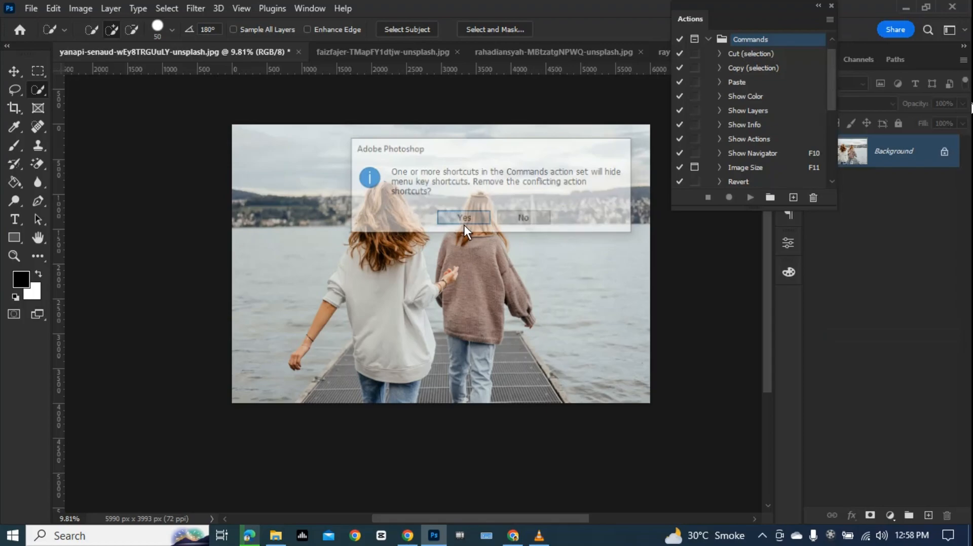
pyautogui.click(709, 39)
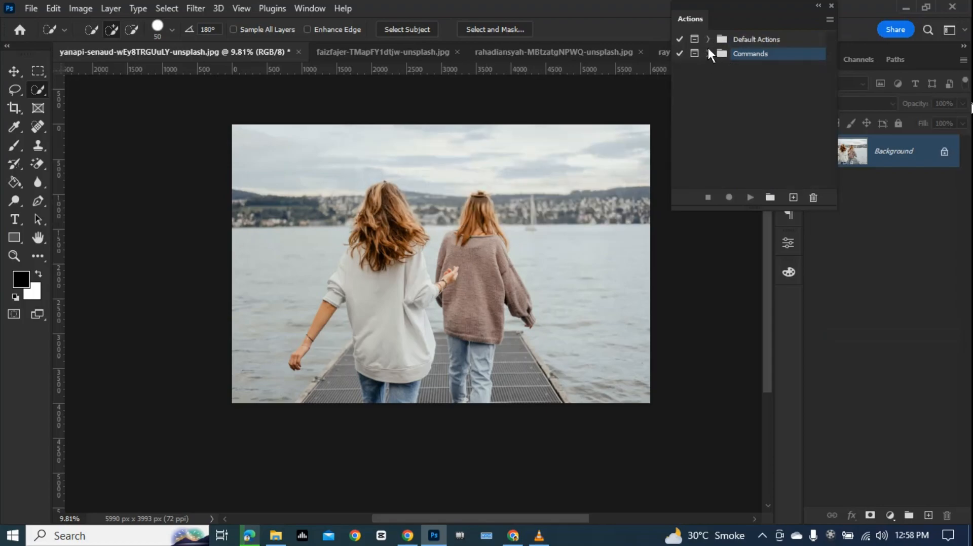
pyautogui.click(707, 53)
pyautogui.scroll(-2, 730, 106)
pyautogui.scroll(3, 730, 106)
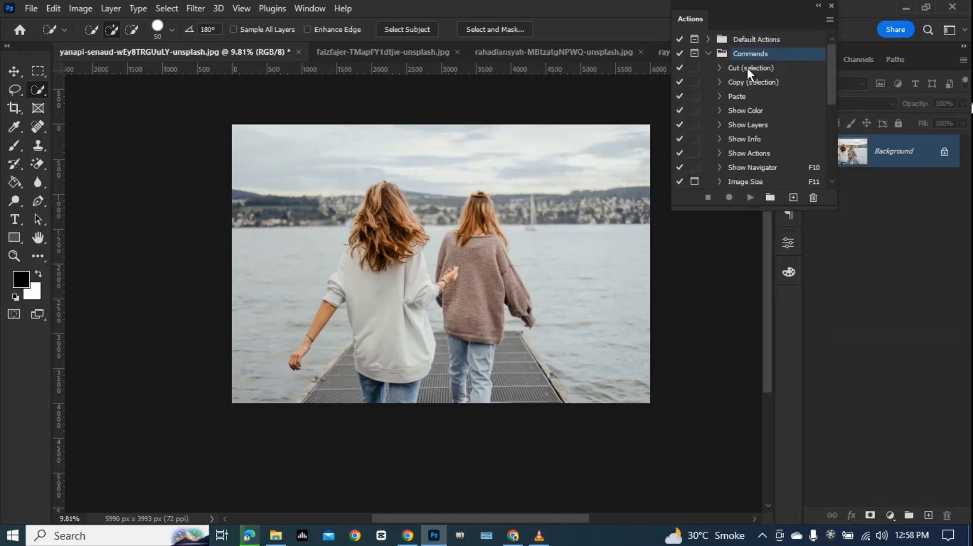
# Step: Select the two women and play the Cut (selection) action from the Commands set on them
pyautogui.click(732, 69)
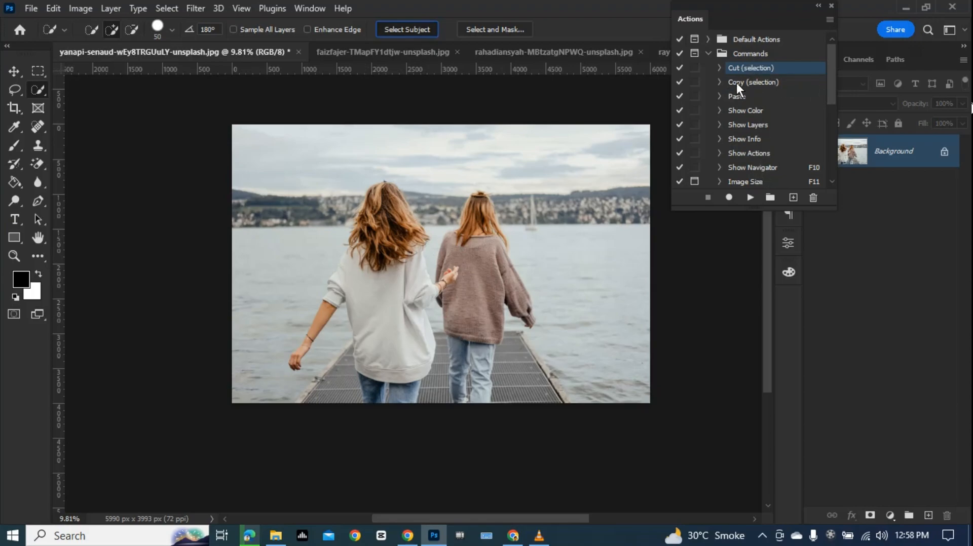
pyautogui.scroll(-3, 773, 82)
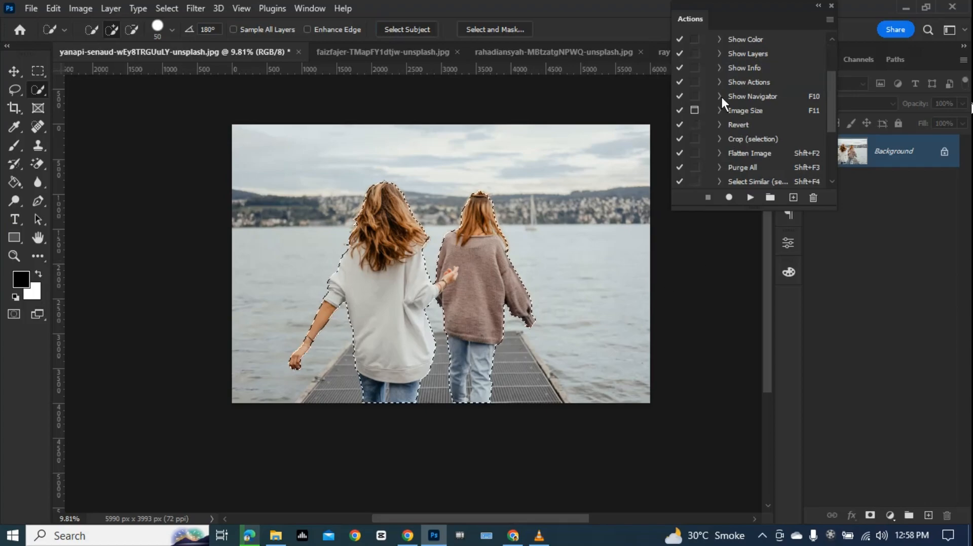
pyautogui.scroll(3, 724, 101)
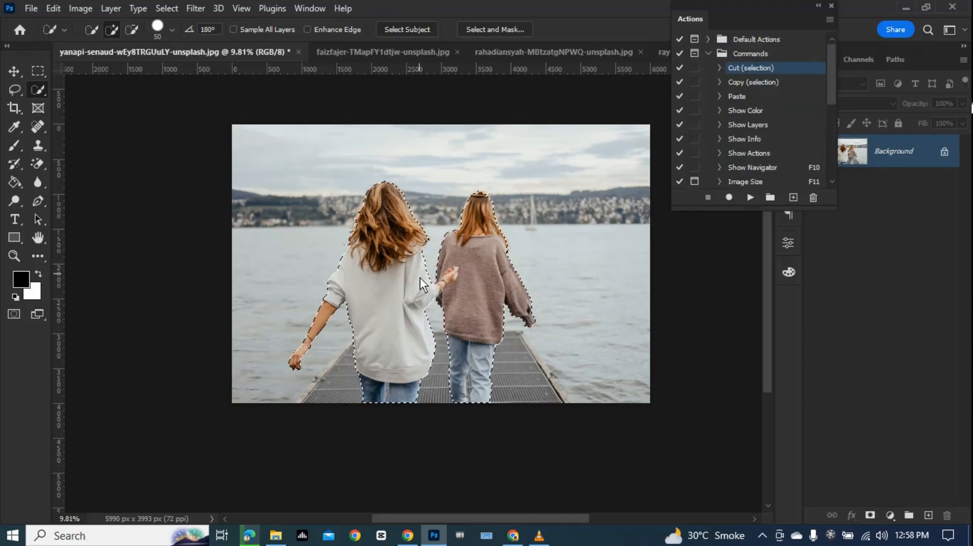
pyautogui.click(750, 197)
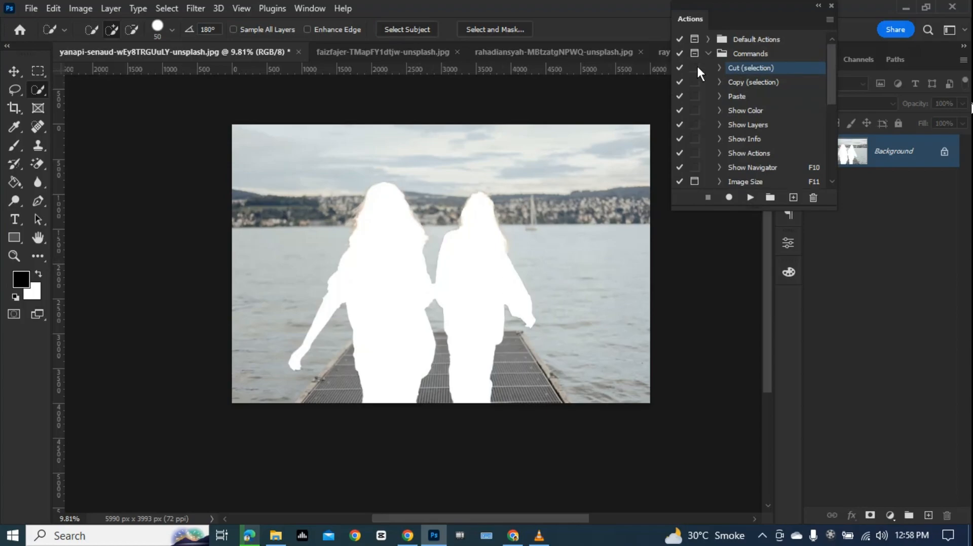
# Step: Undo the cut of the two women and delete the Commands action set
pyautogui.hotkey('ctrl', 'z')
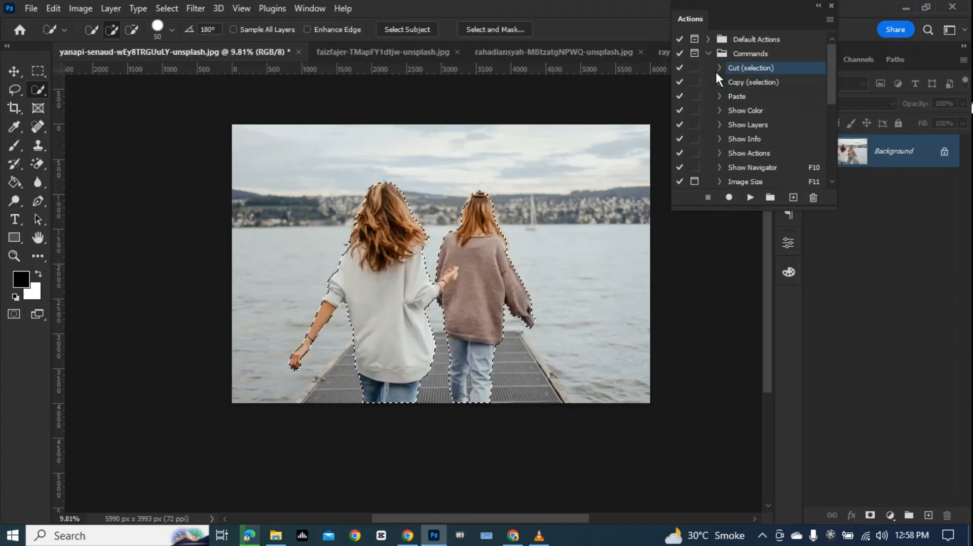
pyautogui.click(711, 51)
pyautogui.moveTo(750, 52); pyautogui.dragTo(813, 197)
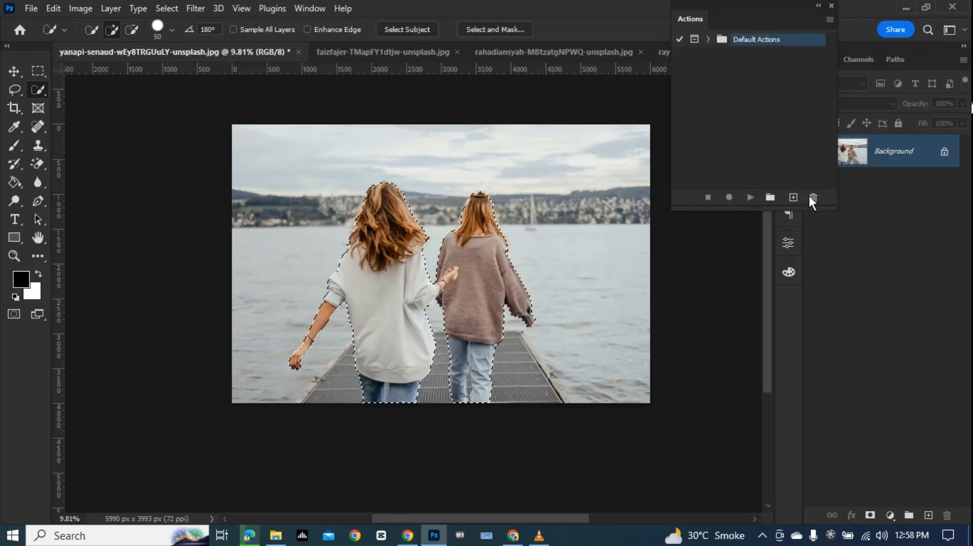
# Step: Create a new action set named "Mars tech"
pyautogui.click(768, 198)
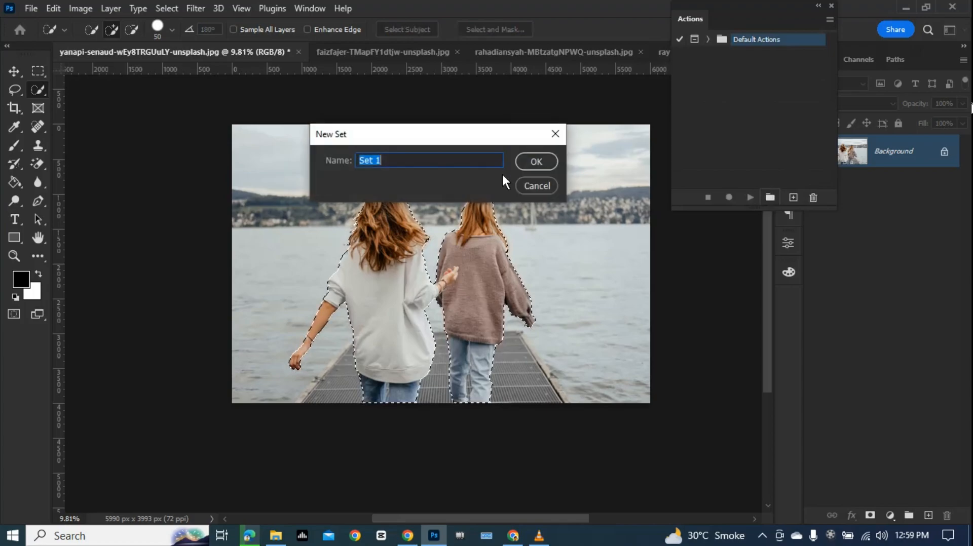
pyautogui.doubleClick(378, 160)
pyautogui.tripleClick(378, 159)
pyautogui.write('Ma')
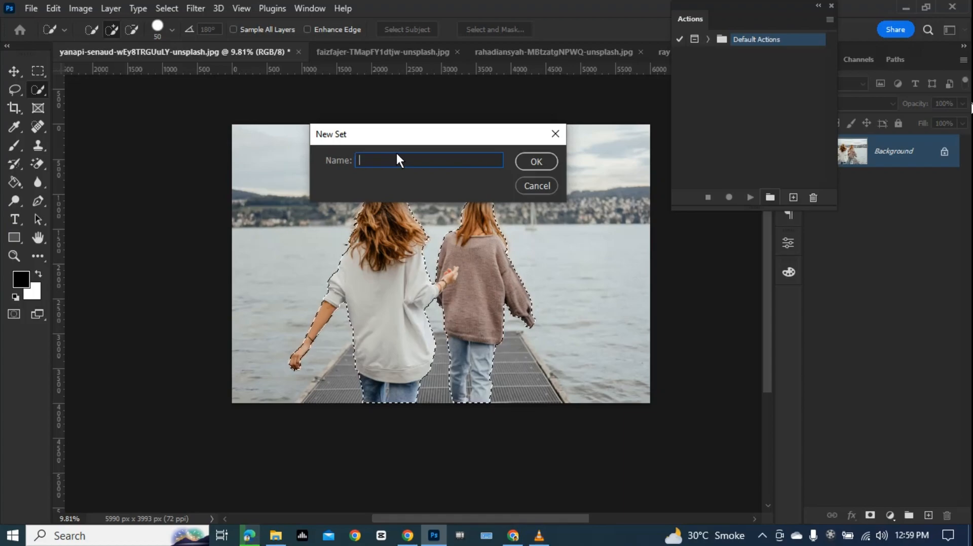
pyautogui.write('rs tech')
pyautogui.press('Return')
pyautogui.click(710, 53)
pyautogui.click(707, 53)
pyautogui.click(708, 54)
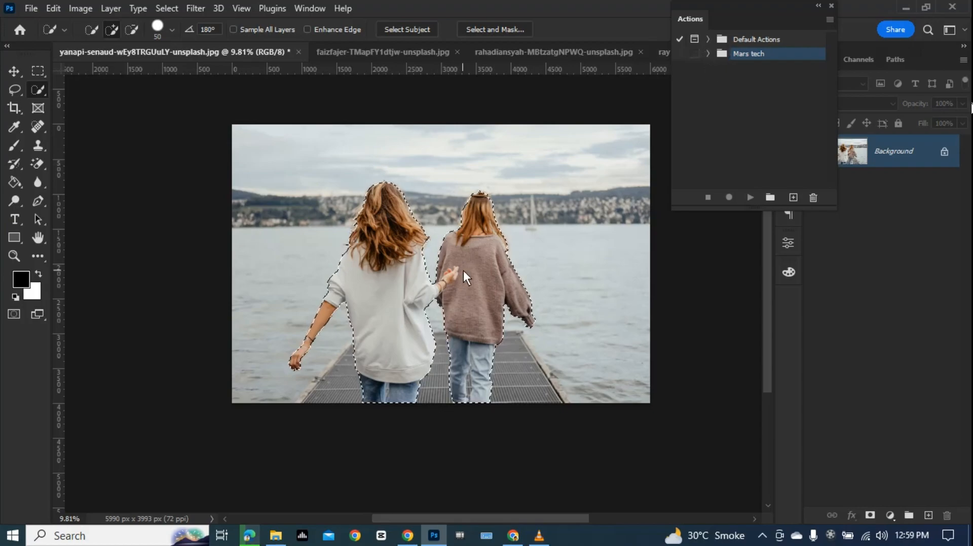
# Step: Clear the selection and start recording a new action named "adjustment" in the Mars tech set with the color Red
pyautogui.hotkey('ctrl', 'd')
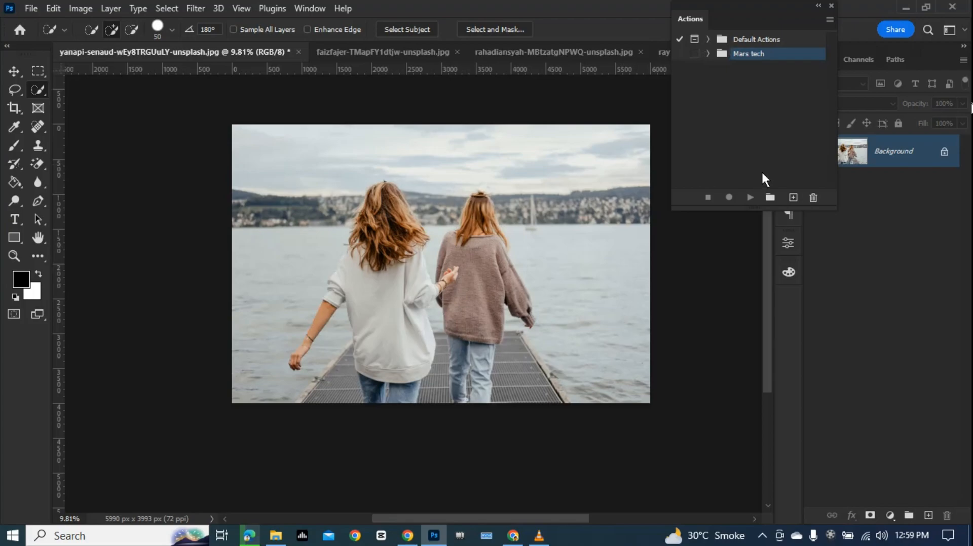
pyautogui.click(792, 197)
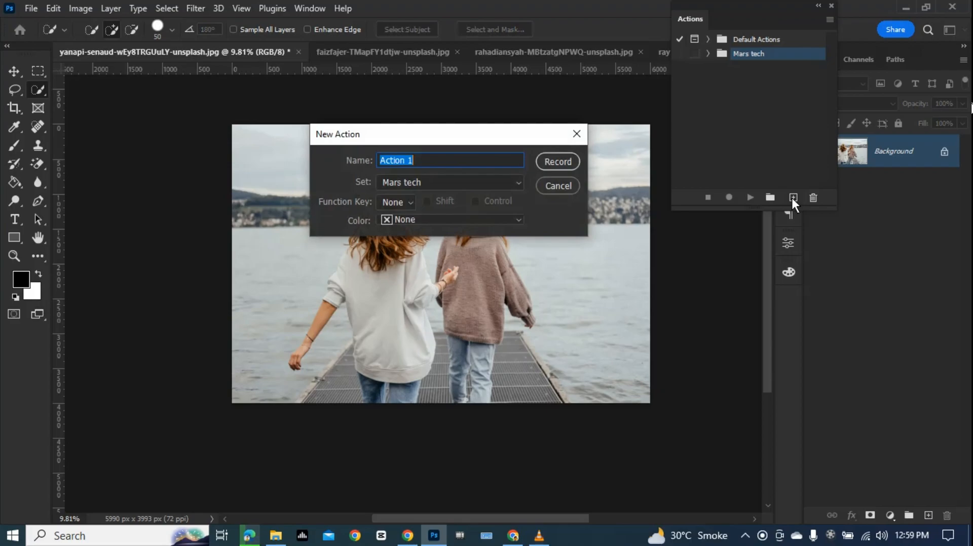
pyautogui.click(425, 166)
pyautogui.press('BackSpace')
pyautogui.write('adjustment')
pyautogui.click(405, 205)
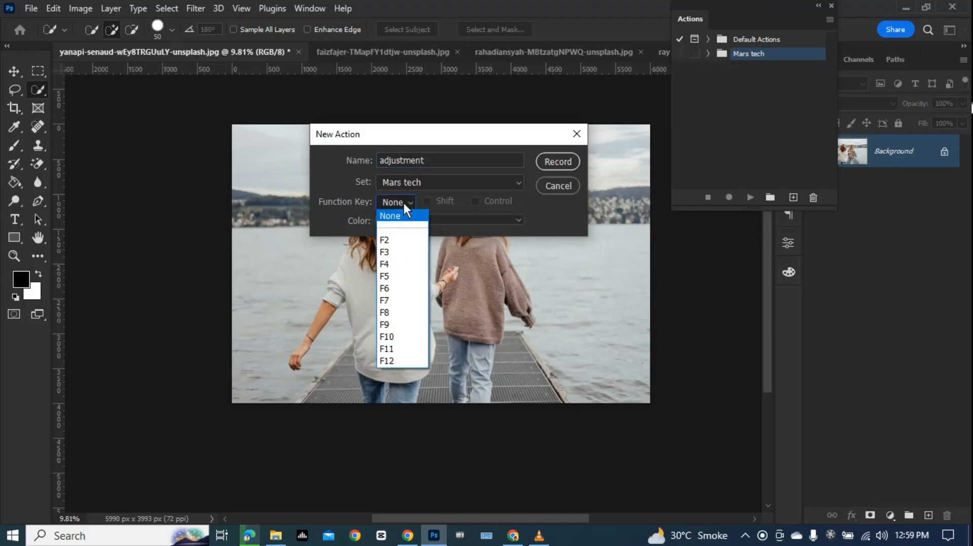
pyautogui.click(403, 203)
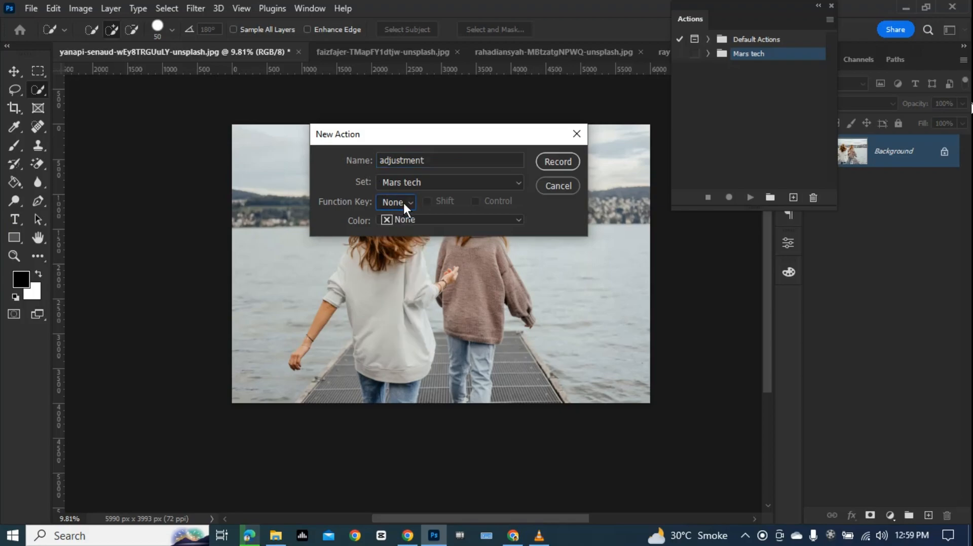
pyautogui.click(402, 219)
pyautogui.click(419, 273)
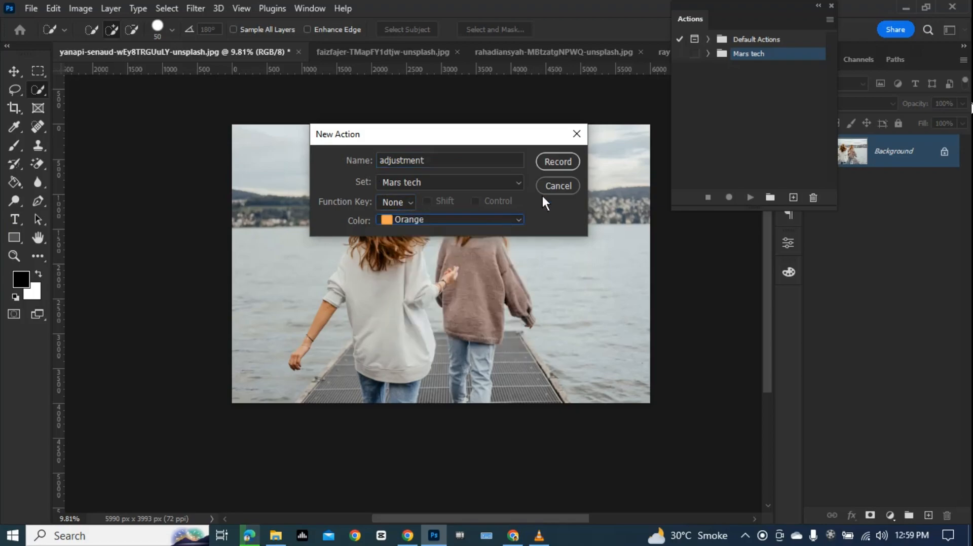
pyautogui.click(446, 221)
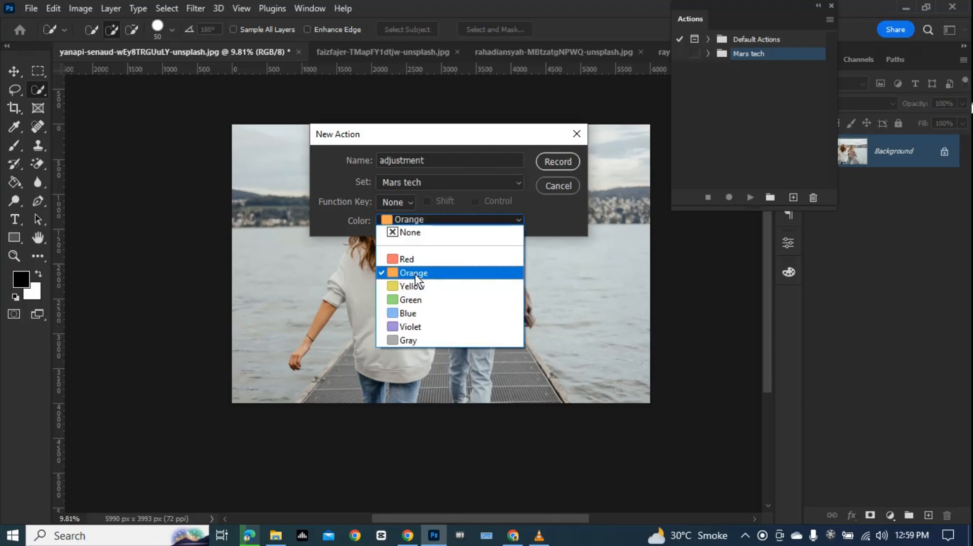
pyautogui.click(425, 260)
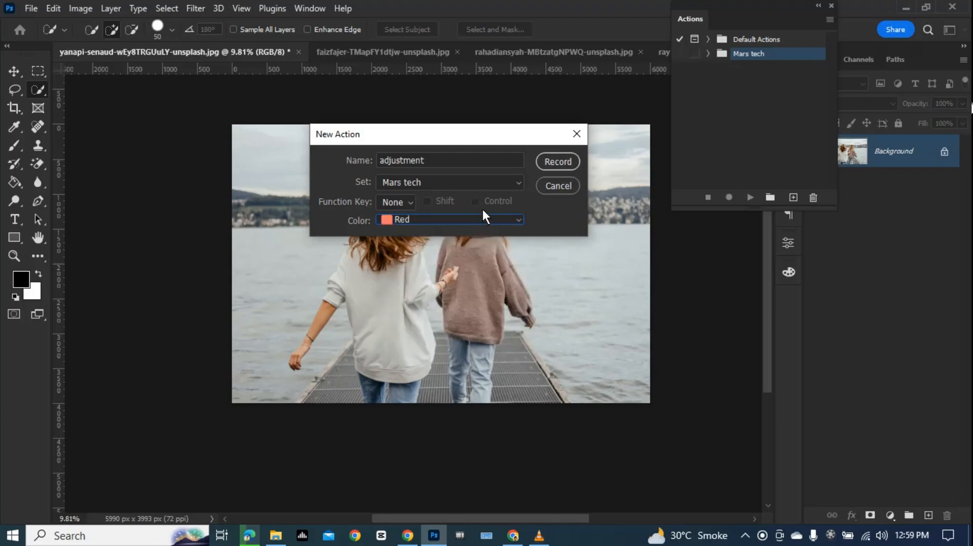
pyautogui.click(560, 161)
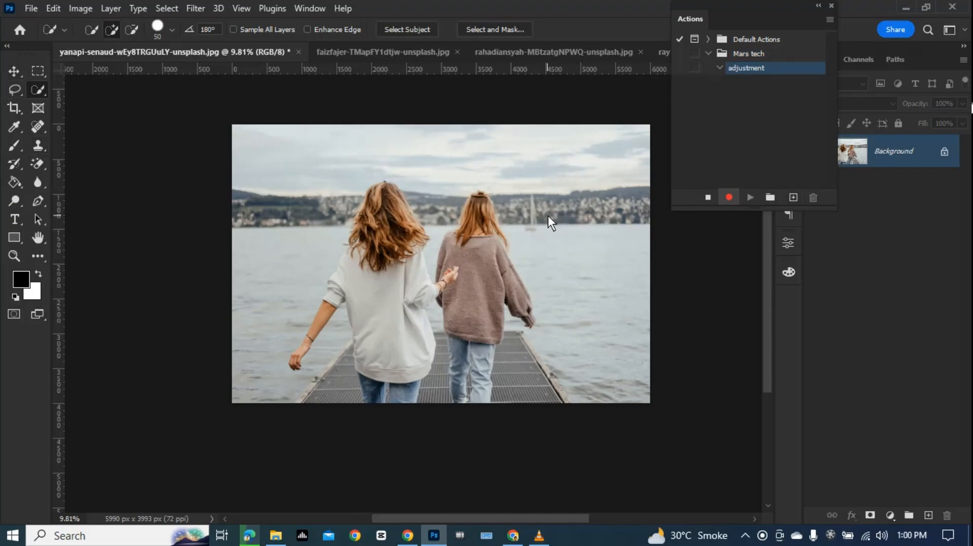
# Step: Resize the photo to a width of 2000 pixels with proportions linked, and review the details of the recorded Image Size step
pyautogui.click(77, 8)
pyautogui.click(140, 110)
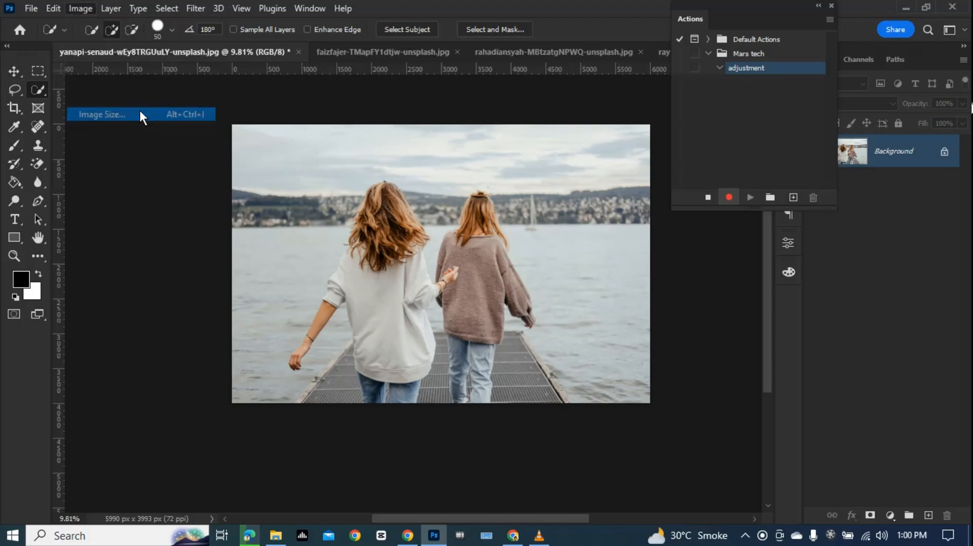
pyautogui.moveTo(570, 74); pyautogui.dragTo(740, 78)
pyautogui.write('200')
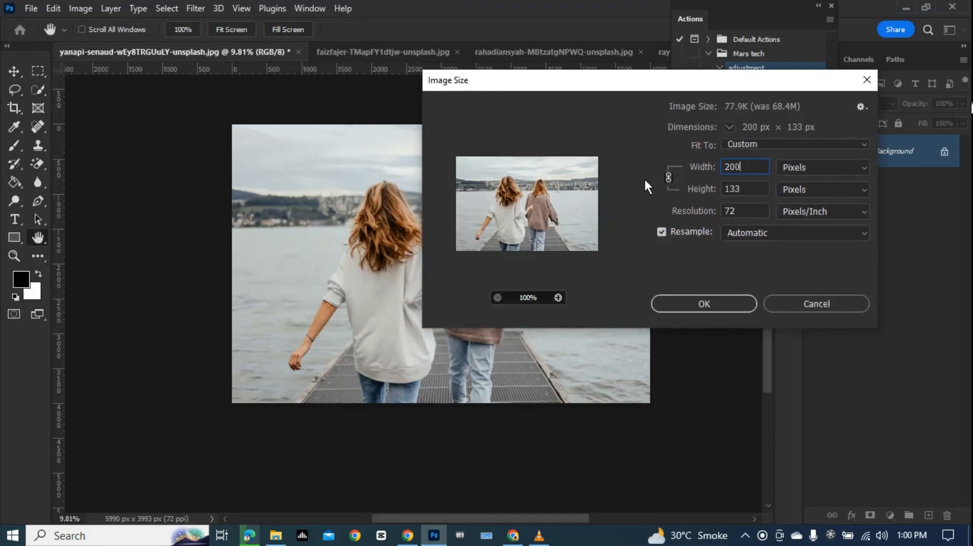
pyautogui.click(666, 177)
pyautogui.click(666, 177)
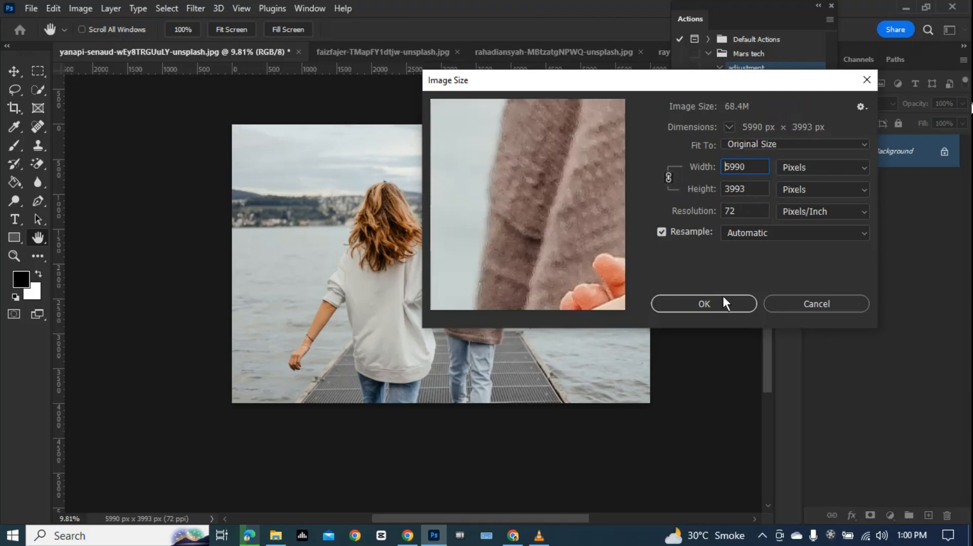
pyautogui.write('2000')
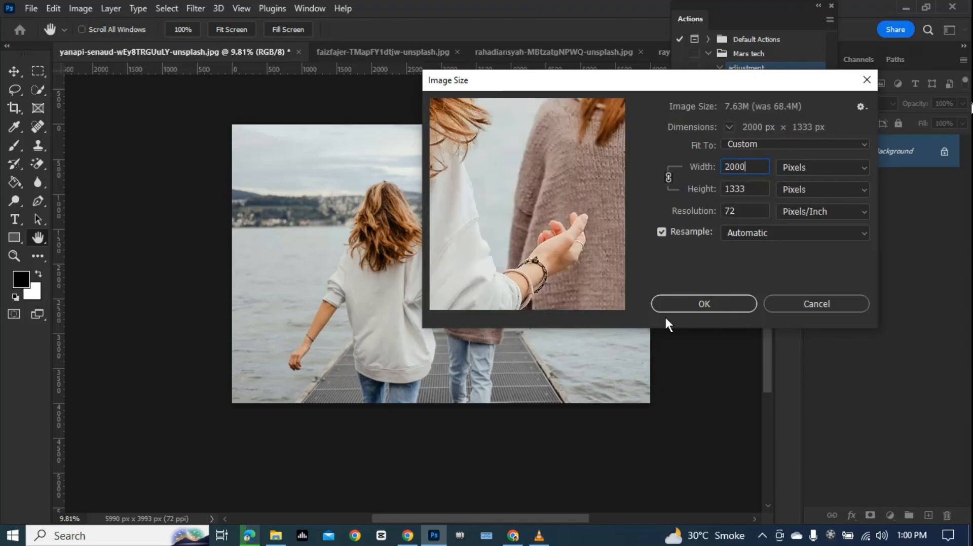
pyautogui.click(695, 305)
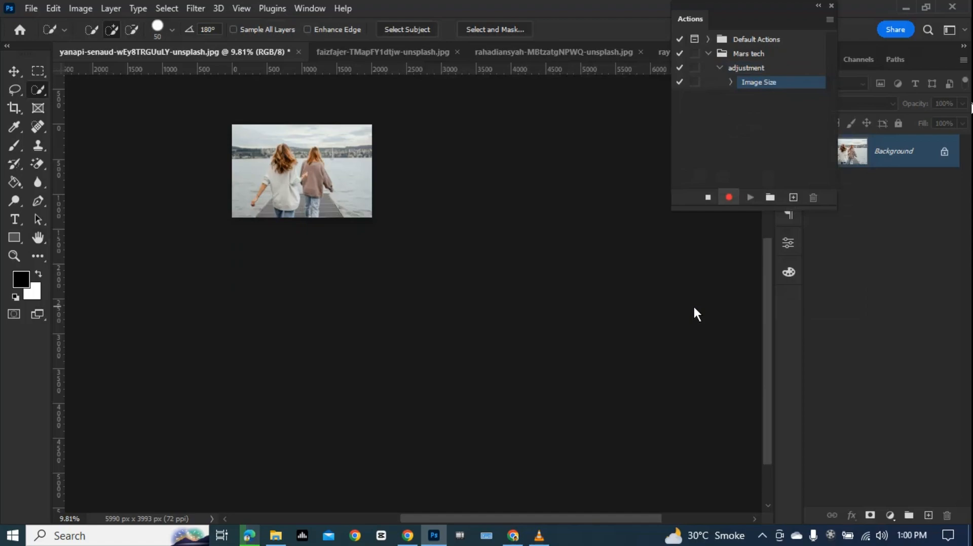
pyautogui.click(730, 83)
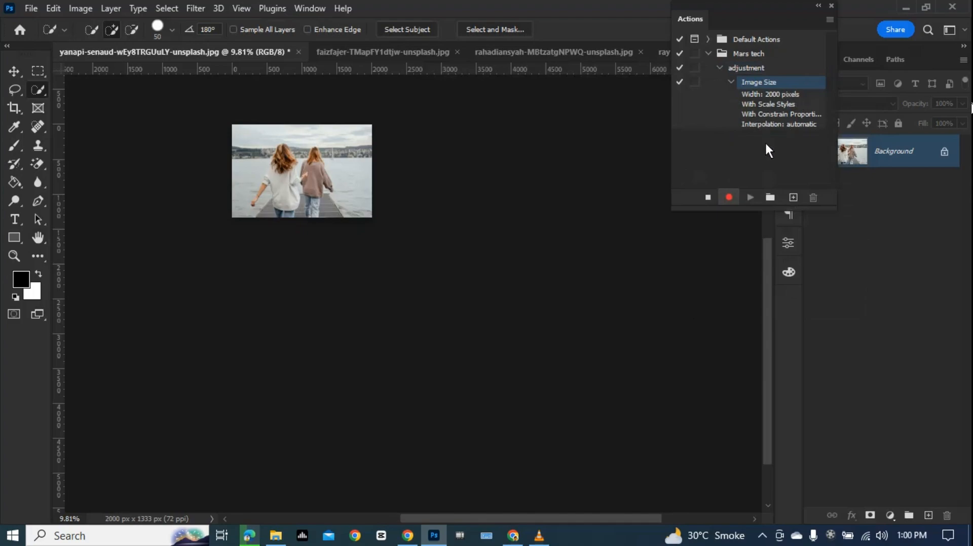
pyautogui.click(731, 81)
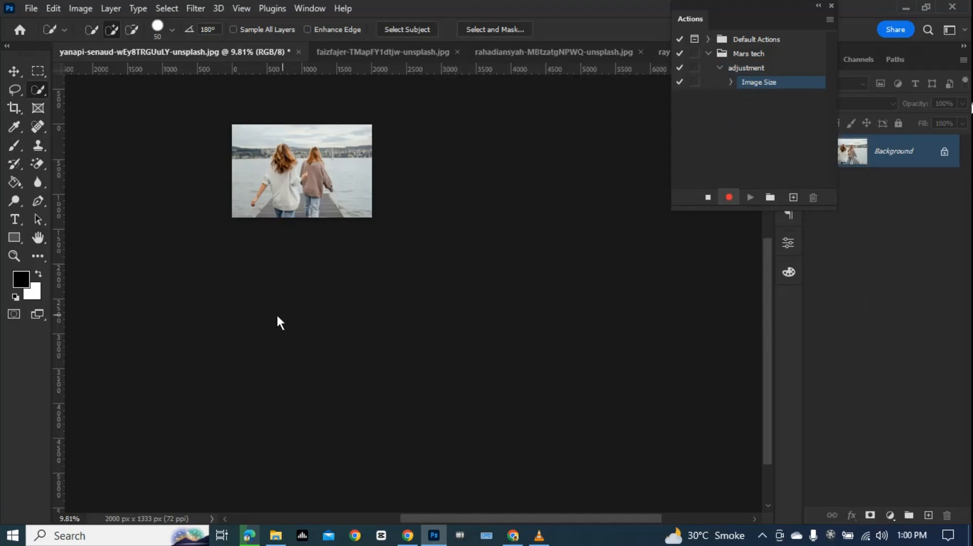
# Step: Add a Hue/Saturation adjustment layer above the photo of the two women
pyautogui.moveTo(232, 288); pyautogui.dragTo(415, 362)
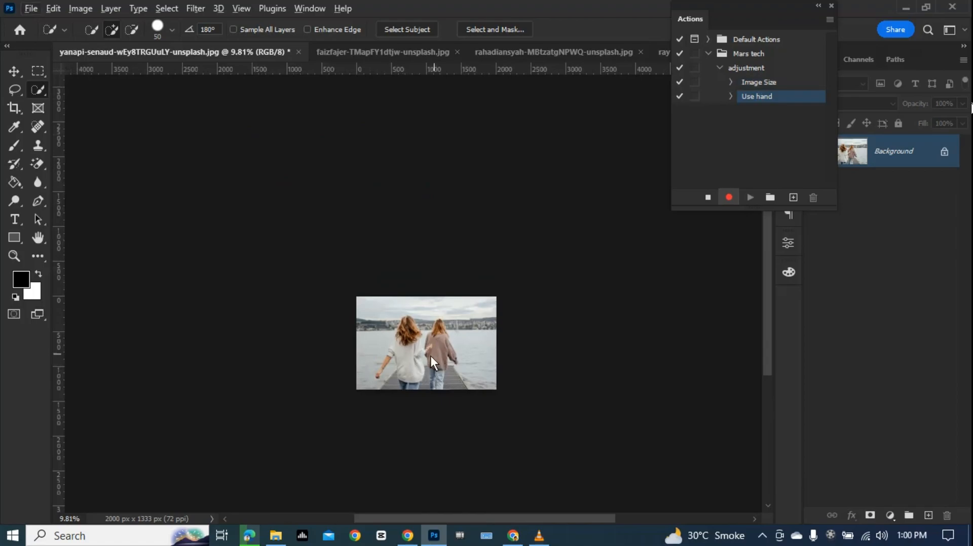
pyautogui.scroll(5, 427, 361)
pyautogui.scroll(2, 427, 361)
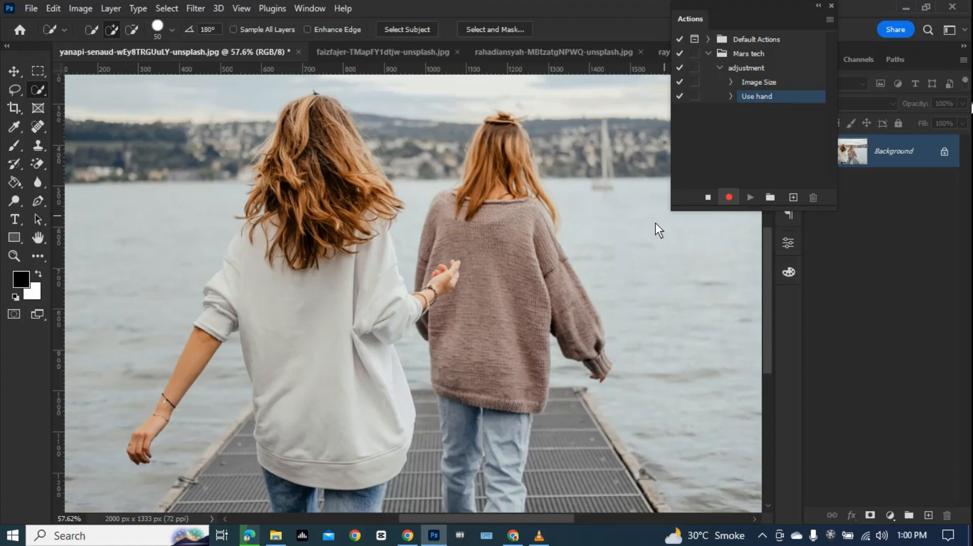
pyautogui.scroll(-2, 608, 246)
pyautogui.moveTo(578, 278); pyautogui.dragTo(512, 297)
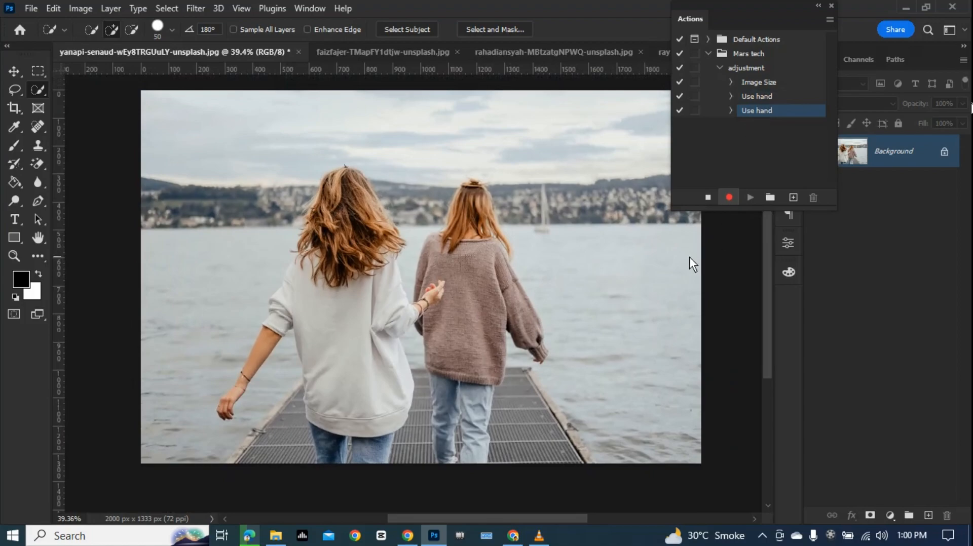
pyautogui.click(890, 515)
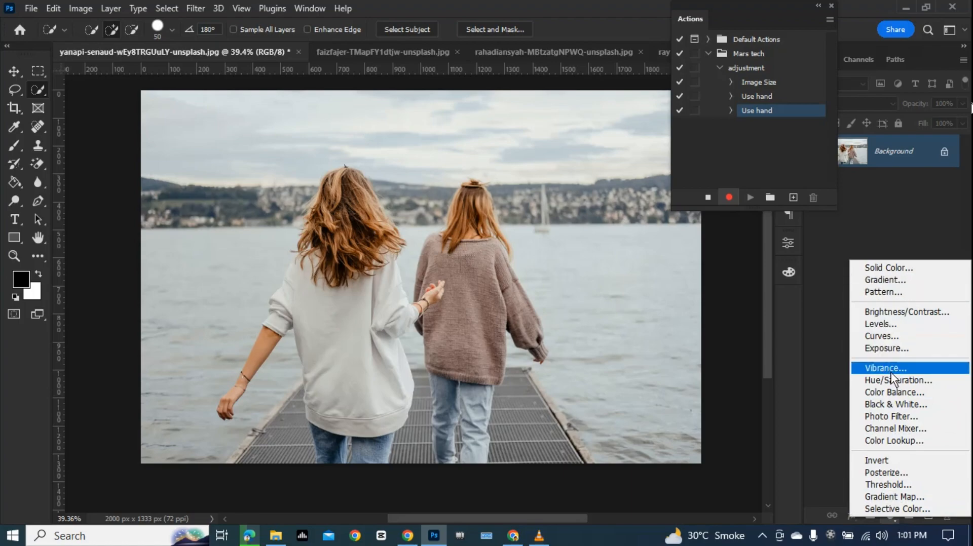
pyautogui.click(909, 380)
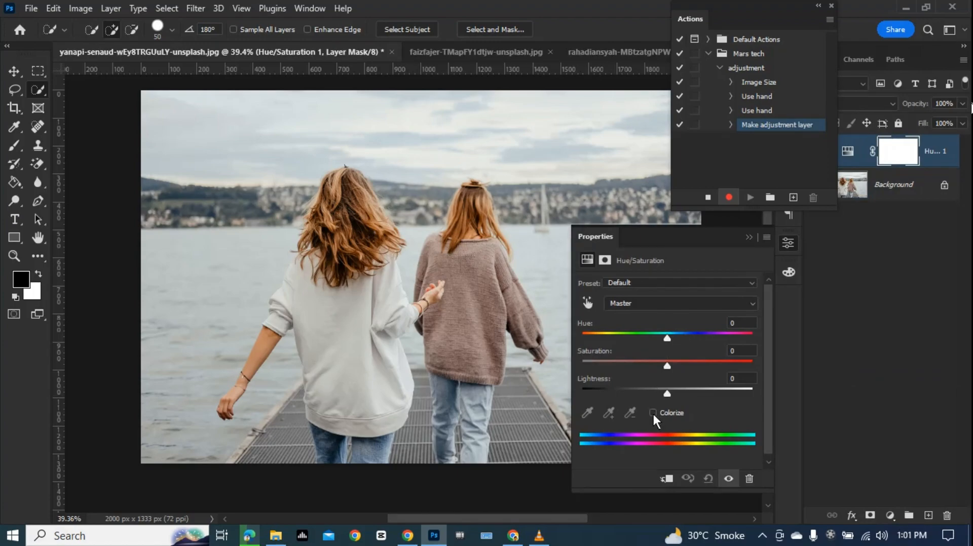
# Step: Set the adjustment layer's Master hue to -13 and saturation to -16, and stop recording the action
pyautogui.click(590, 303)
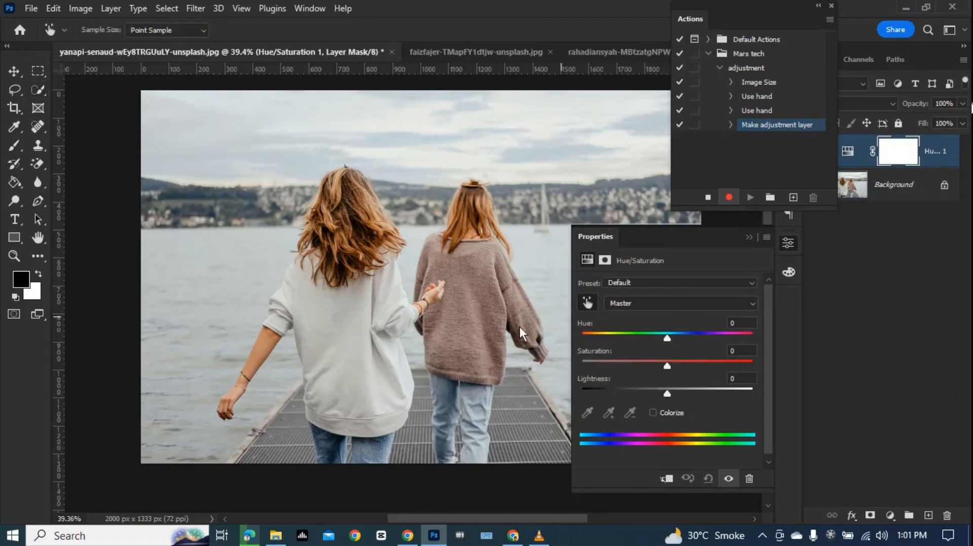
pyautogui.click(350, 328)
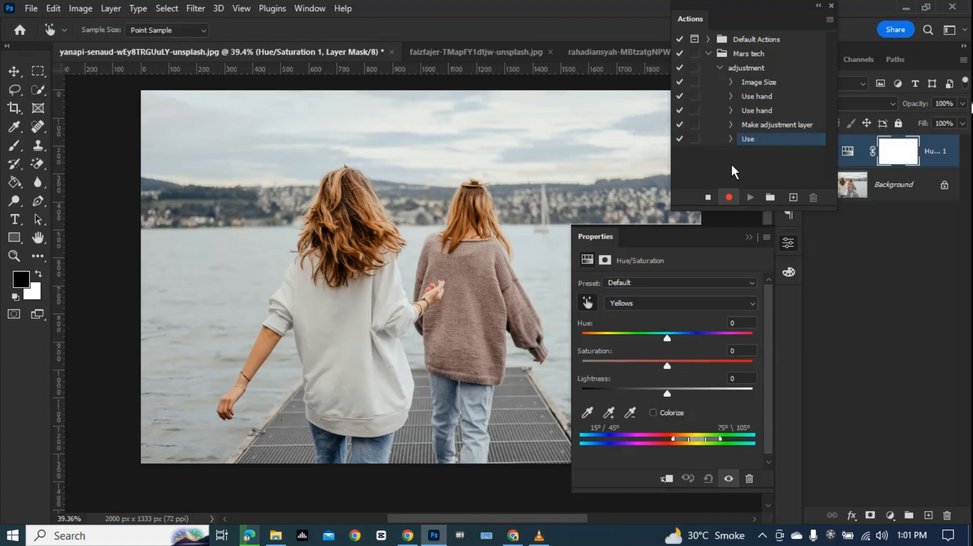
pyautogui.moveTo(666, 338)
pyautogui.mouseDown()
pyautogui.moveTo(744, 334)
pyautogui.moveTo(607, 331)
pyautogui.moveTo(644, 334)
pyautogui.moveTo(631, 337)
pyautogui.moveTo(666, 365)
pyautogui.moveTo(655, 363)
pyautogui.moveTo(698, 335)
pyautogui.moveTo(630, 335)
pyautogui.moveTo(656, 336)
pyautogui.mouseUp()
pyautogui.click(653, 413)
pyautogui.click(653, 412)
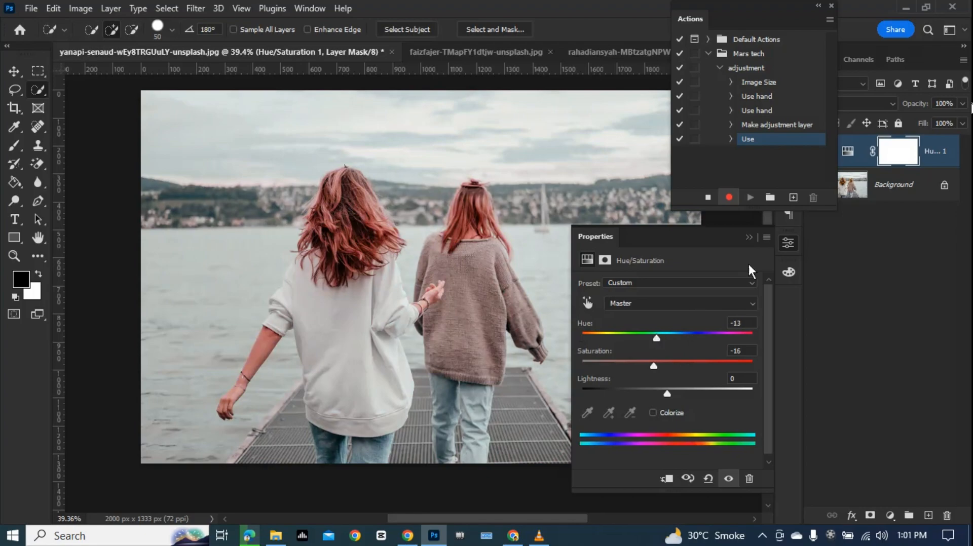
pyautogui.click(750, 236)
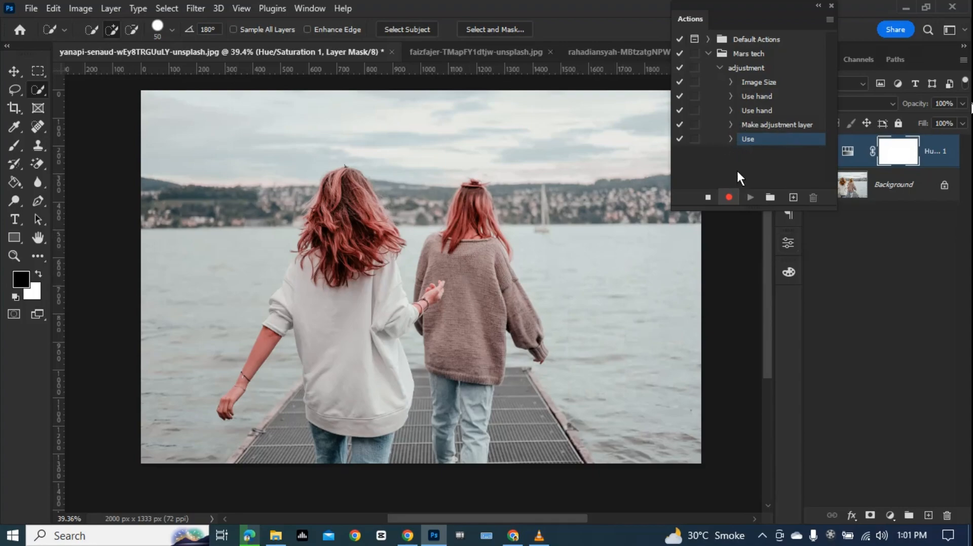
pyautogui.click(707, 198)
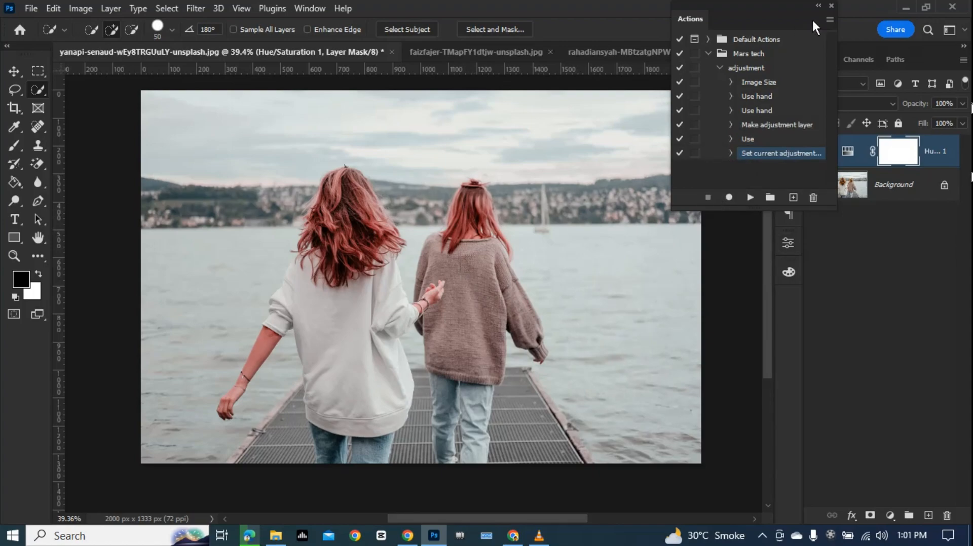
# Step: Play the adjustment action on the photo of the man and woman at the guardrail
pyautogui.click(487, 53)
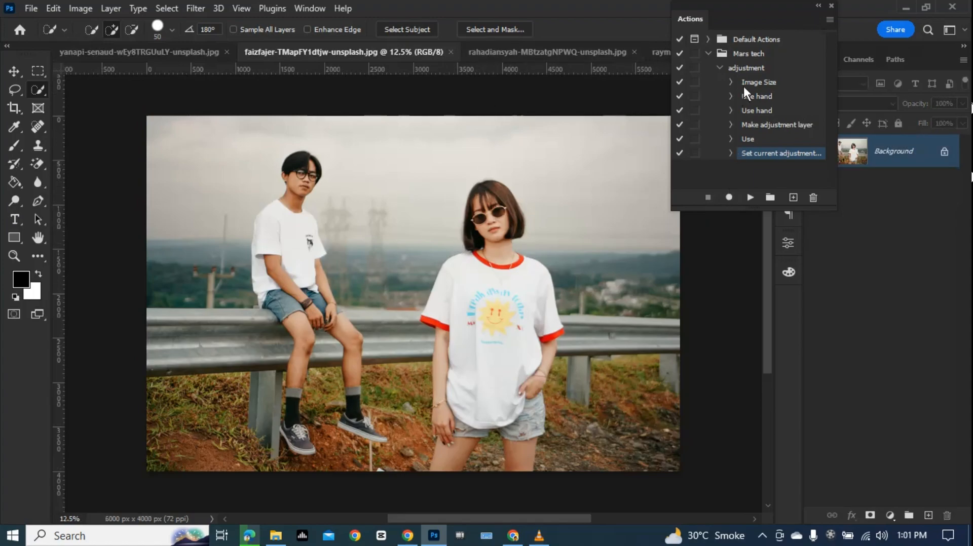
pyautogui.click(768, 64)
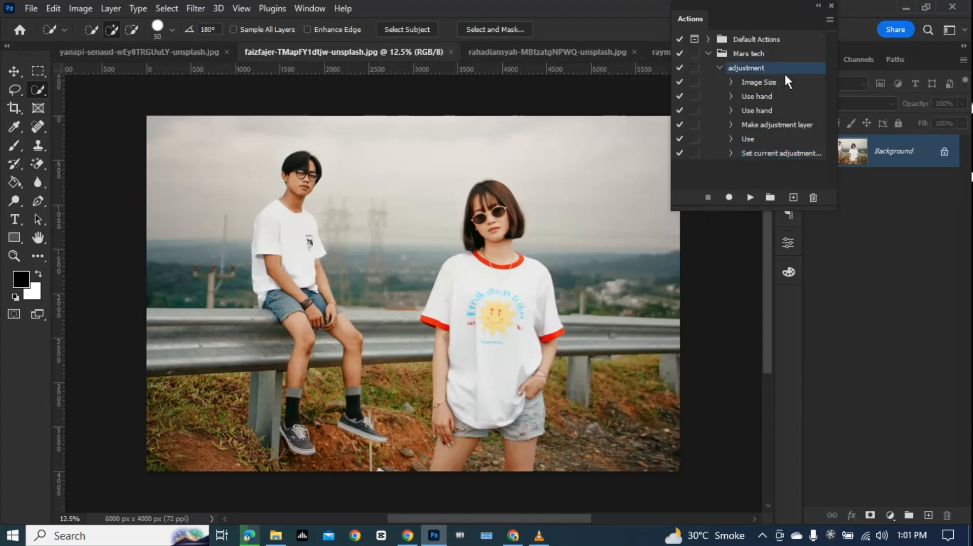
pyautogui.click(750, 197)
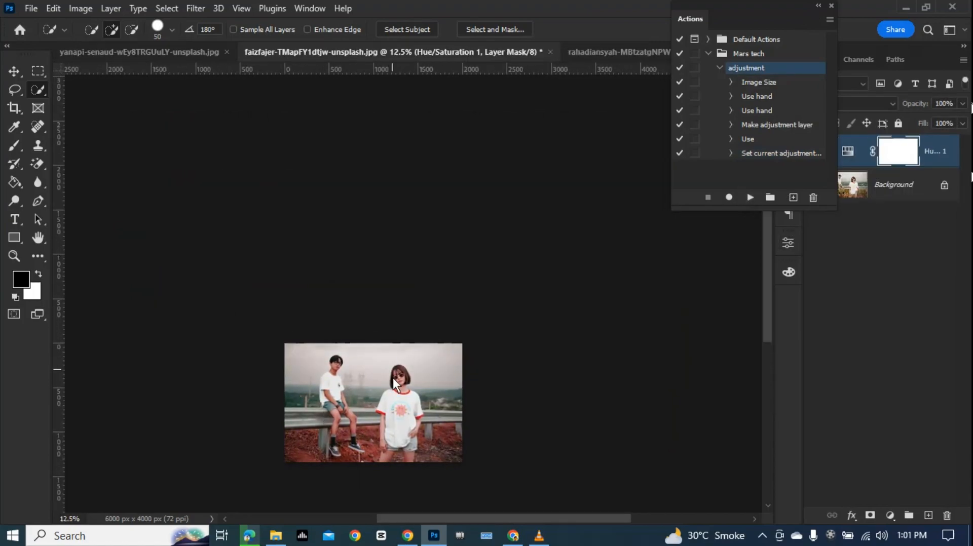
pyautogui.scroll(5, 392, 415)
pyautogui.scroll(-4, 396, 405)
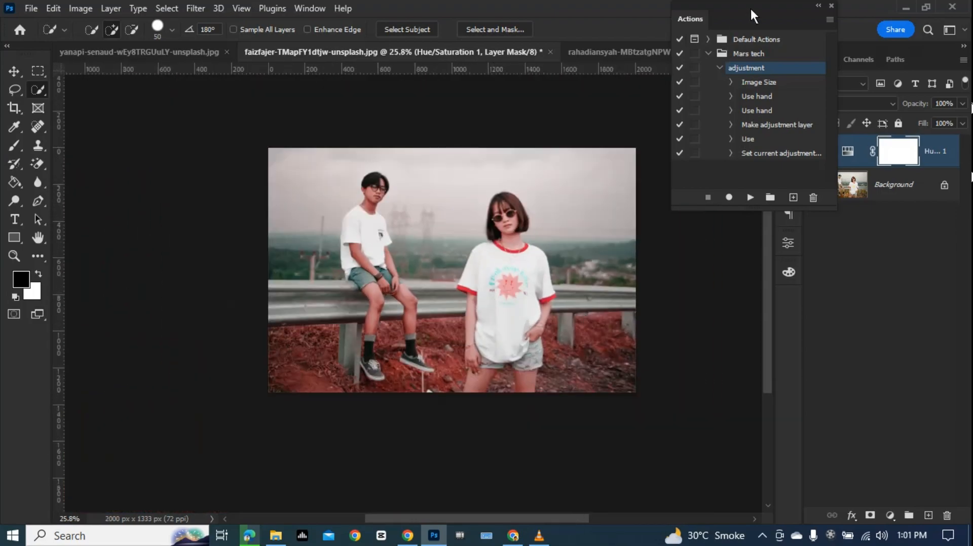
# Step: Compare the guardrail photo with and without its Hue/Saturation layer, and check the image's dimensions without changing them
pyautogui.moveTo(750, 7); pyautogui.dragTo(690, 7)
pyautogui.click(814, 151)
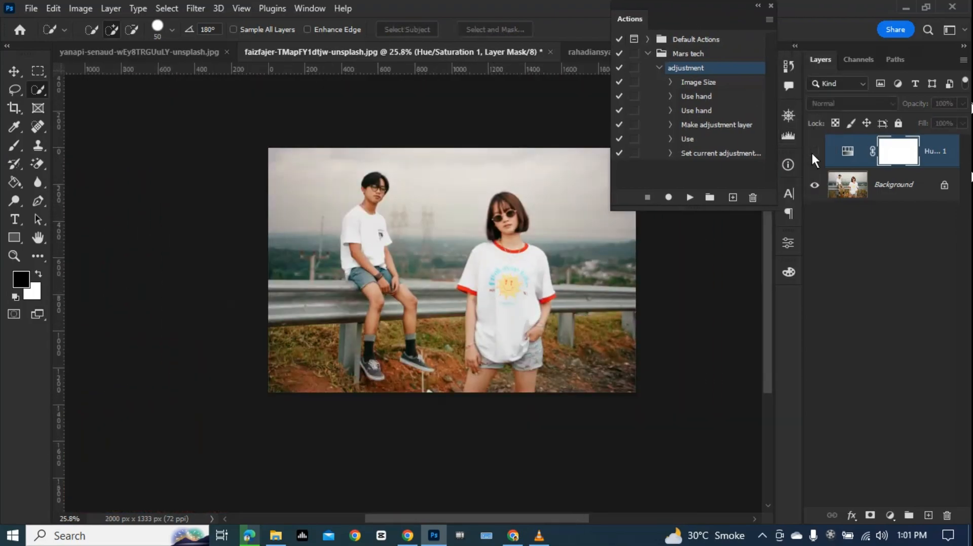
pyautogui.click(812, 152)
pyautogui.click(95, 9)
pyautogui.click(133, 112)
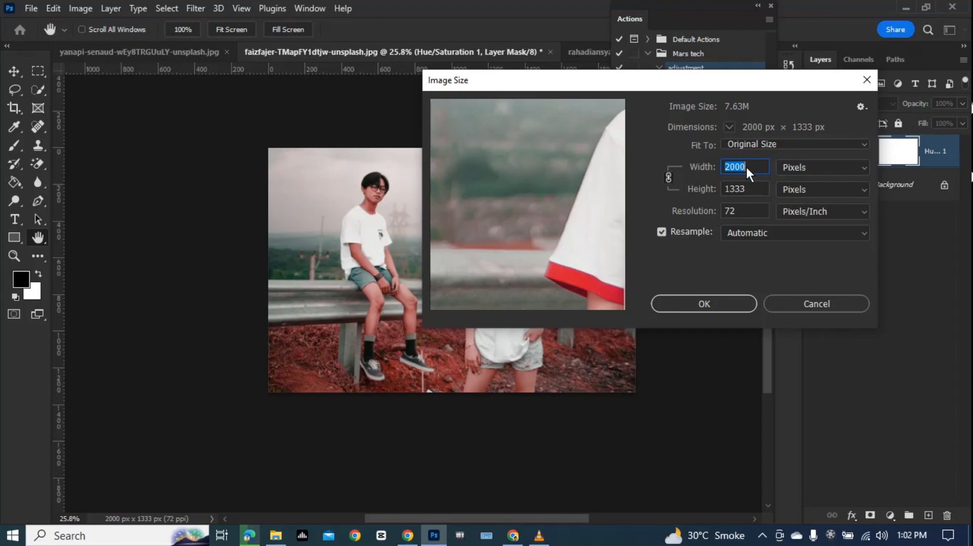
pyautogui.click(779, 304)
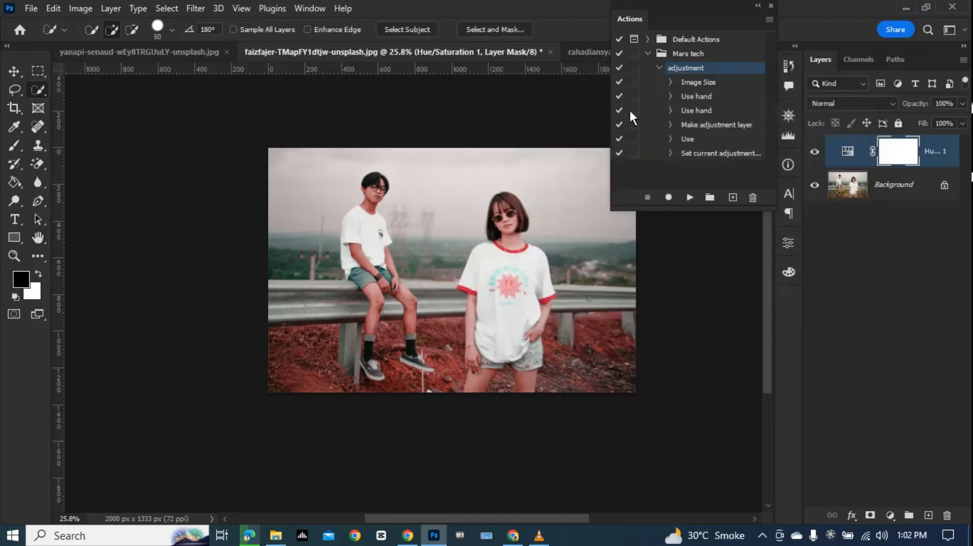
# Step: Play the adjustment action on the photo of the woman against the leaves and toggle its Hue/Saturation layer to compare
pyautogui.click(588, 51)
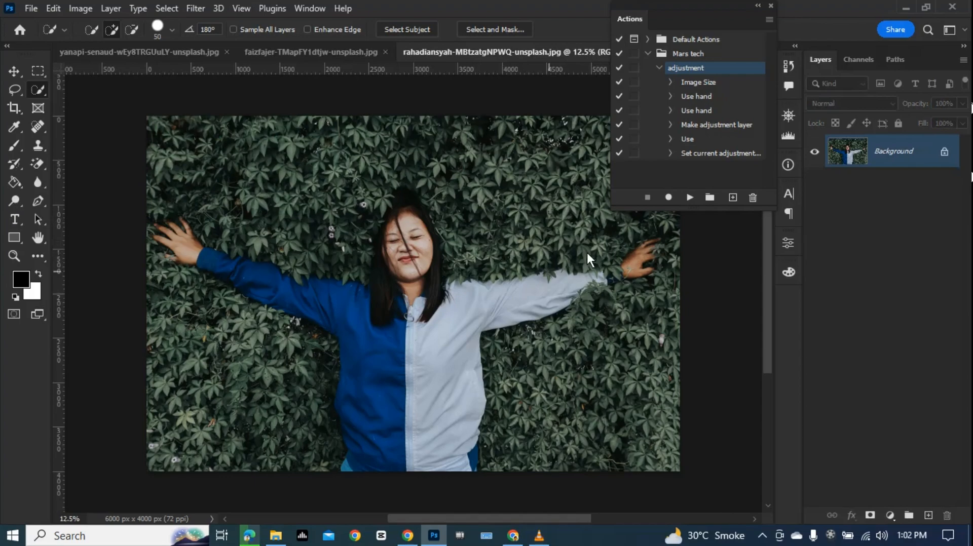
pyautogui.click(690, 198)
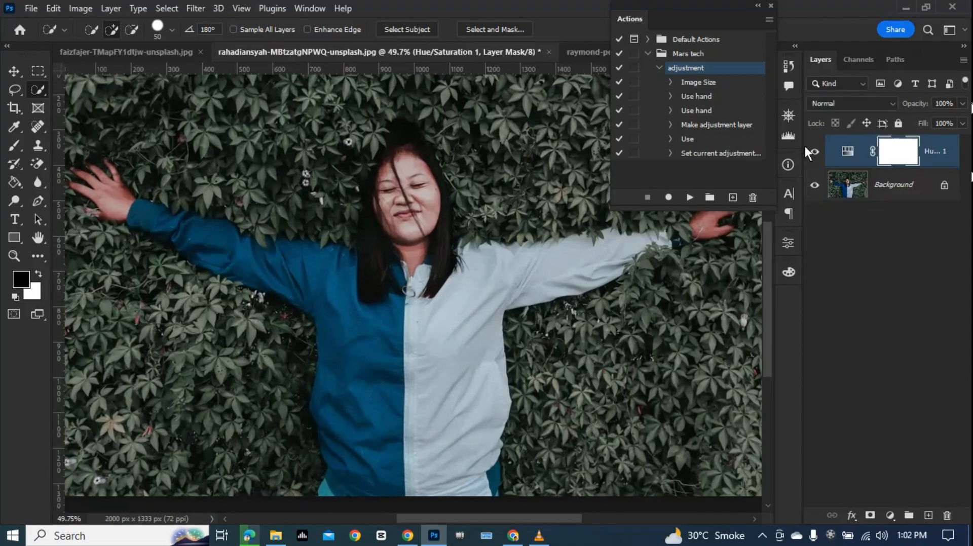
pyautogui.click(817, 153)
pyautogui.click(817, 153)
pyautogui.click(817, 153)
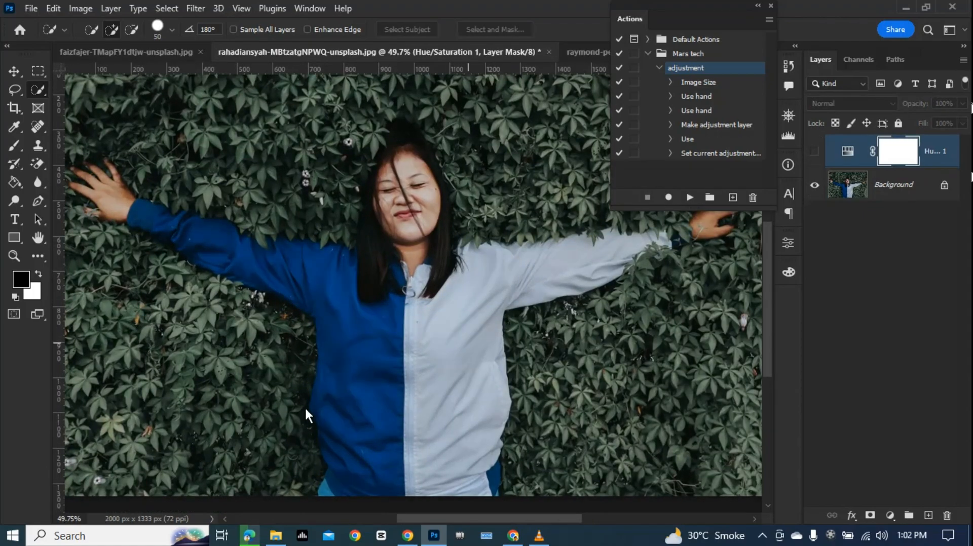
# Step: Toggle the Hue/Saturation layer on the photo of the woman against the leaves to compare, and delete that layer
pyautogui.click(815, 151)
pyautogui.click(815, 151)
pyautogui.moveTo(957, 165); pyautogui.dragTo(947, 516)
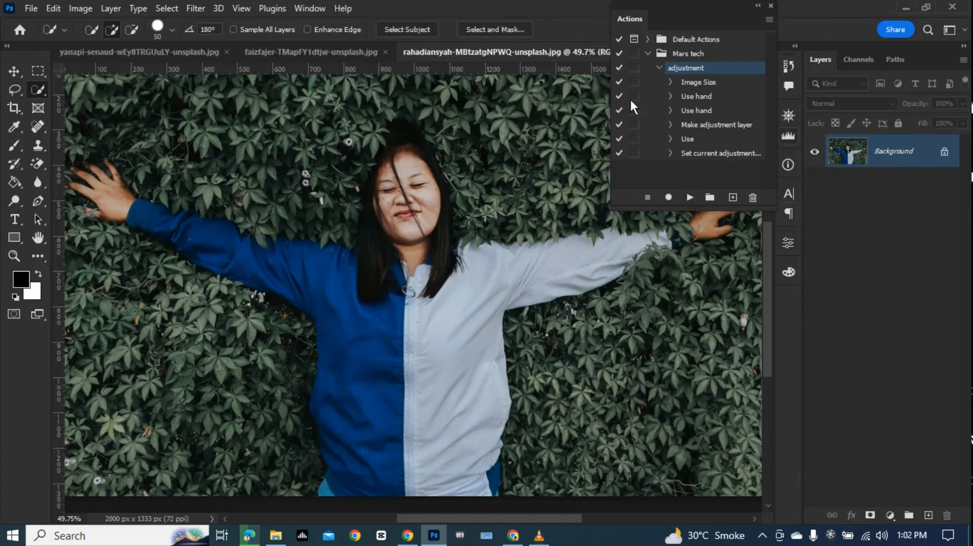
# Step: Delete the Hue/Saturation layer from the guardrail photo and unlock its background layer
pyautogui.click(336, 53)
pyautogui.moveTo(932, 150); pyautogui.dragTo(947, 514)
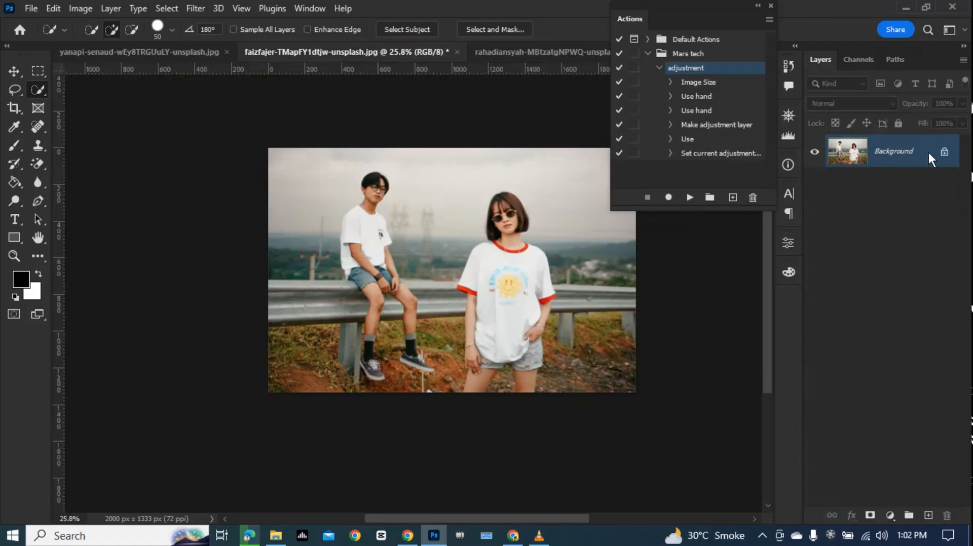
pyautogui.click(944, 151)
# Step: With the leaves photo active, delete the adjustment action and start recording a new default-named action in the Mars tech set
pyautogui.click(552, 52)
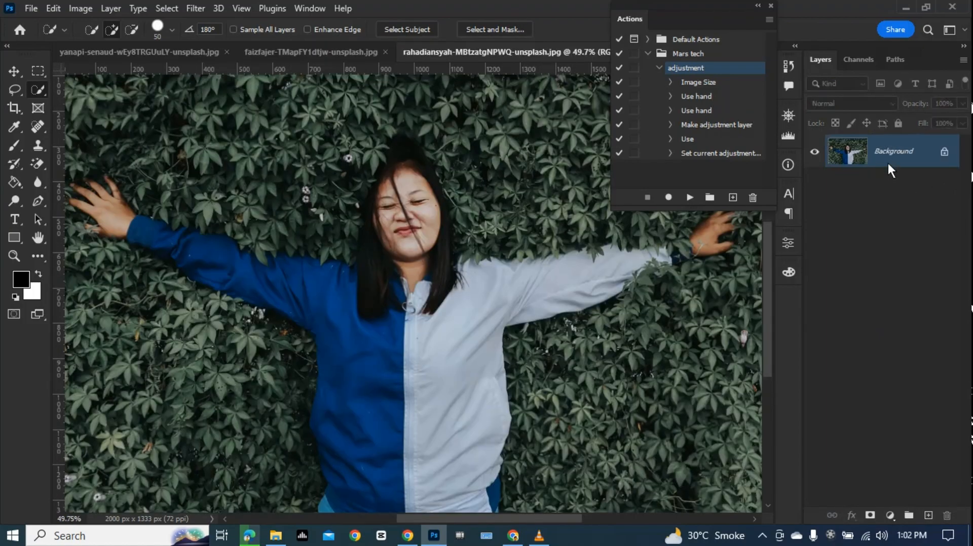
pyautogui.moveTo(728, 66); pyautogui.dragTo(752, 199)
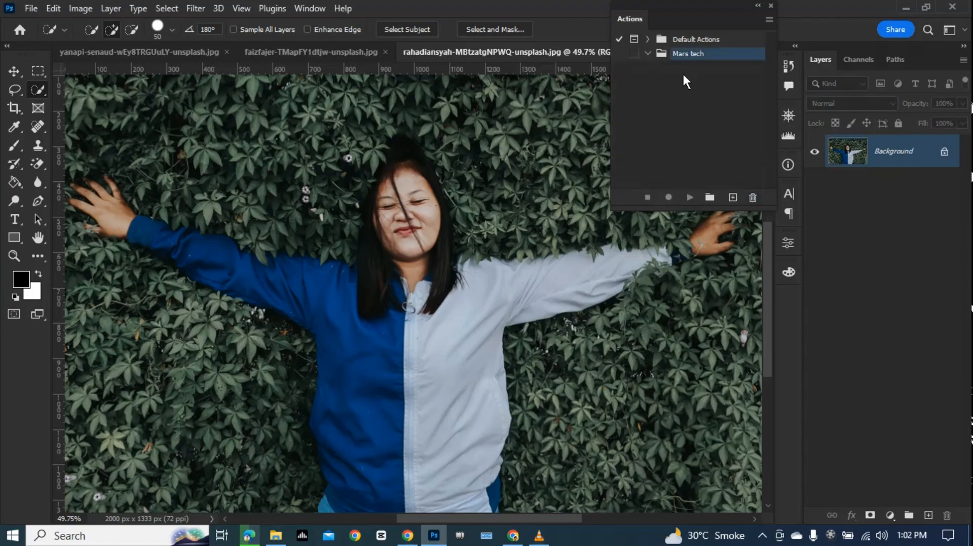
pyautogui.click(730, 199)
pyautogui.click(561, 161)
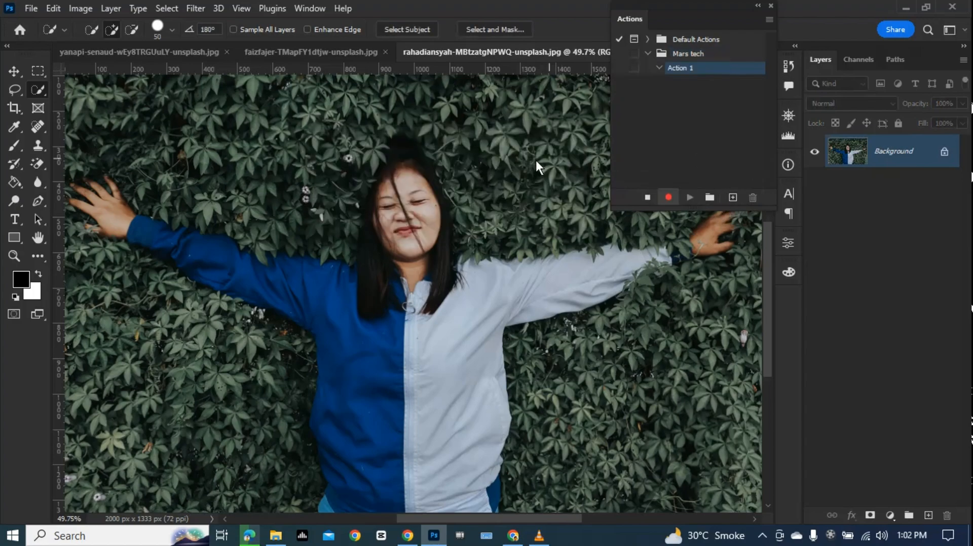
# Step: Record resizing the leaves photo to a width of 1000 pixels with its proportions kept, and recenter the image
pyautogui.click(70, 6)
pyautogui.click(111, 116)
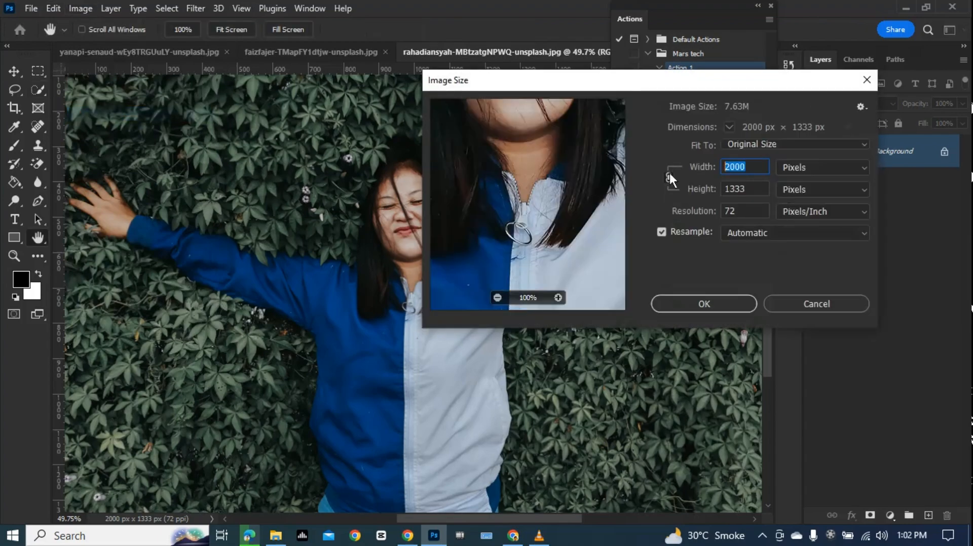
pyautogui.write('1000')
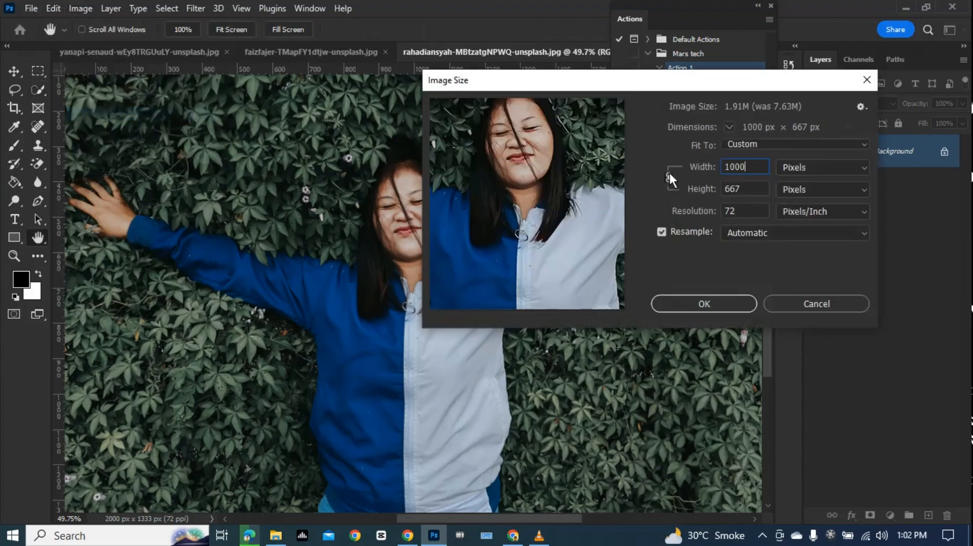
pyautogui.press('Return')
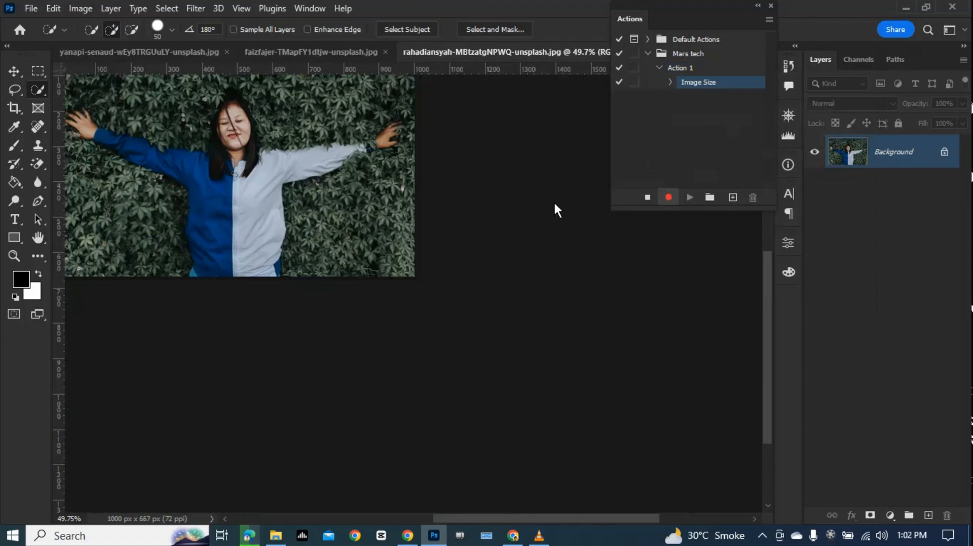
pyautogui.moveTo(299, 221); pyautogui.dragTo(476, 362)
pyautogui.scroll(2, 473, 322)
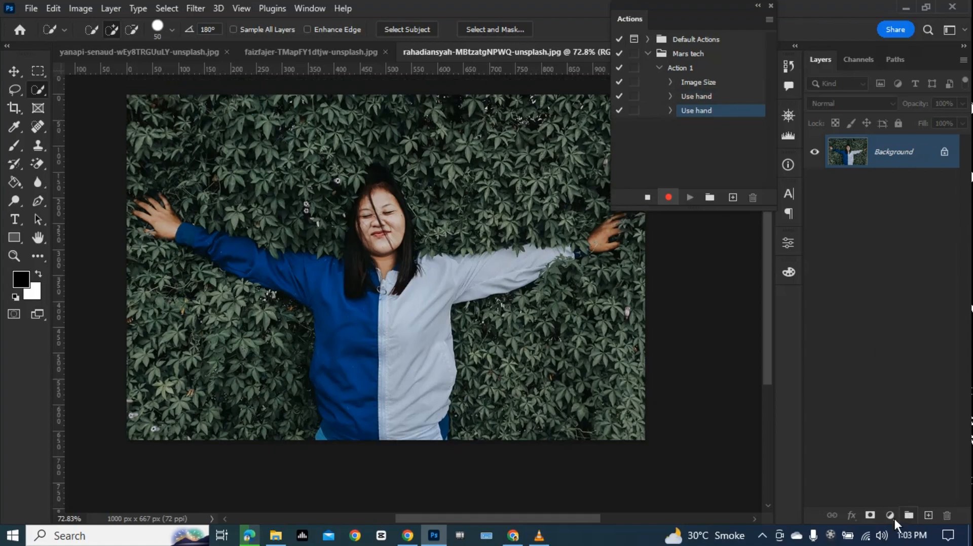
# Step: Apply a Black & White adjustment with Auto values directly to the leaves photo
pyautogui.click(81, 8)
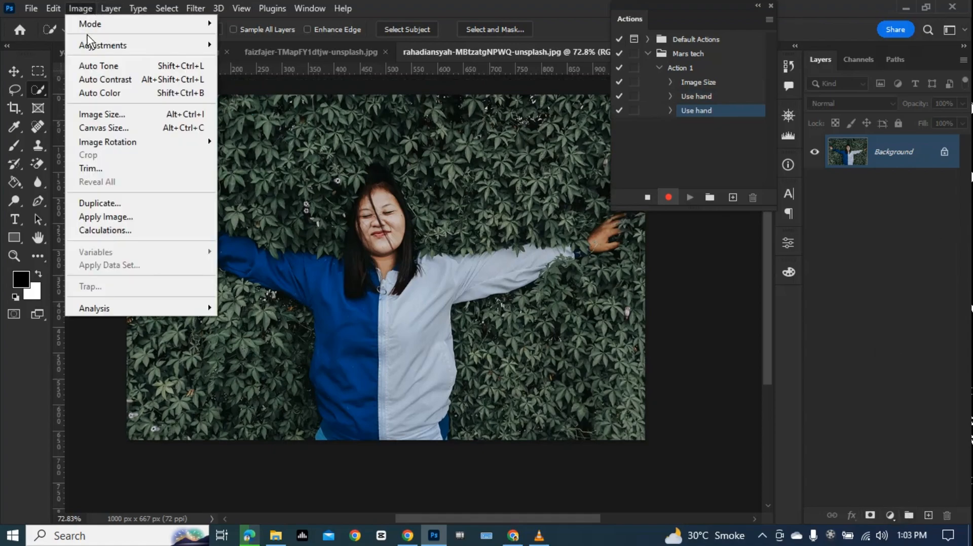
pyautogui.moveTo(191, 44)
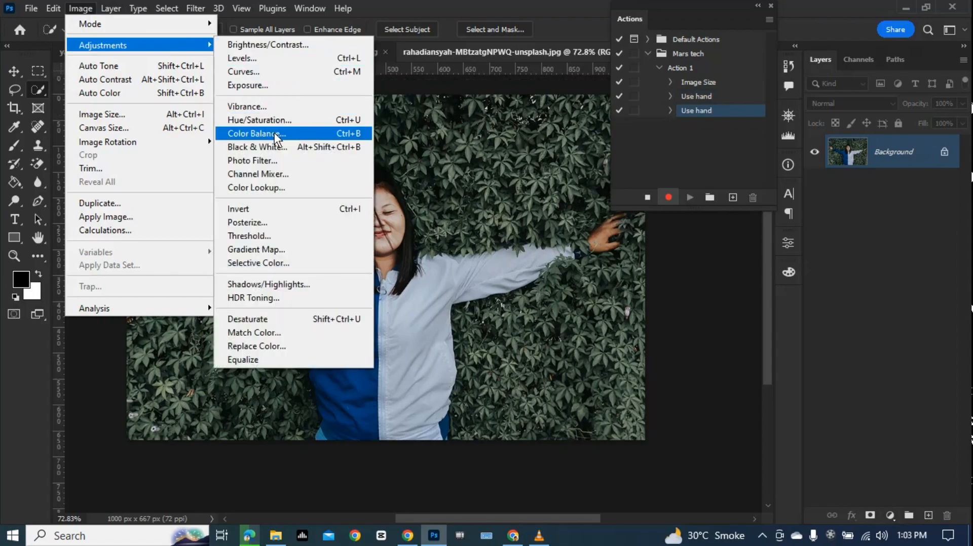
pyautogui.click(275, 147)
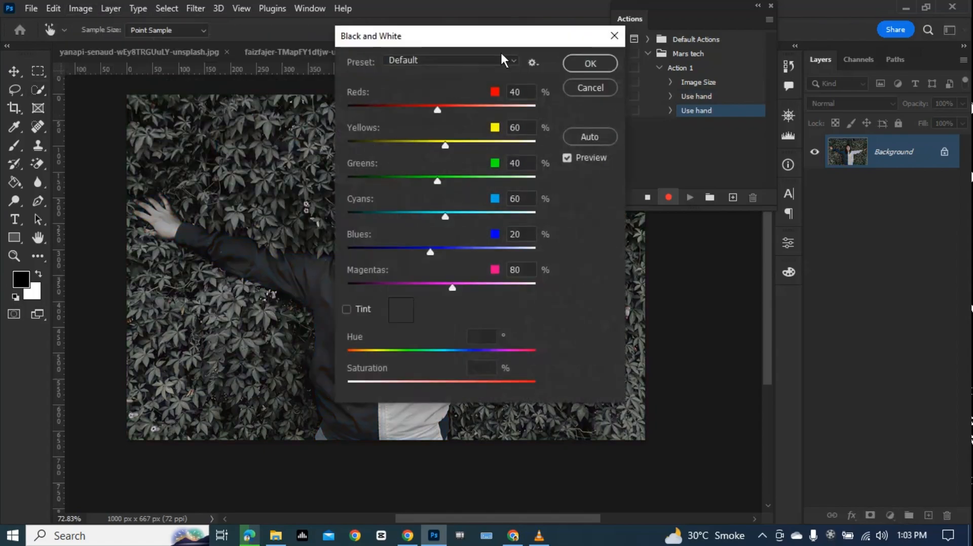
pyautogui.moveTo(549, 42); pyautogui.dragTo(755, 98)
pyautogui.click(806, 194)
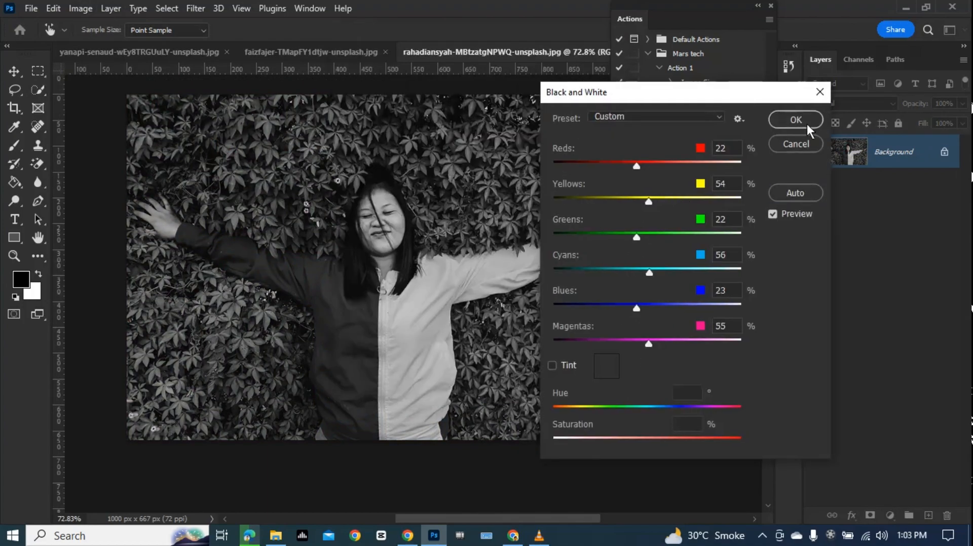
pyautogui.click(796, 120)
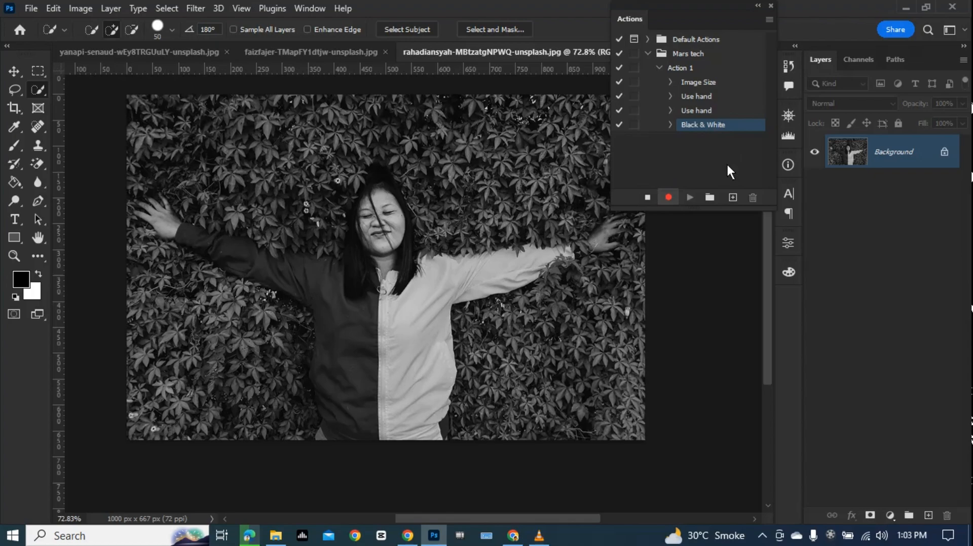
# Step: Add a new empty layer, select the Background layer, and stop recording the action
pyautogui.click(929, 516)
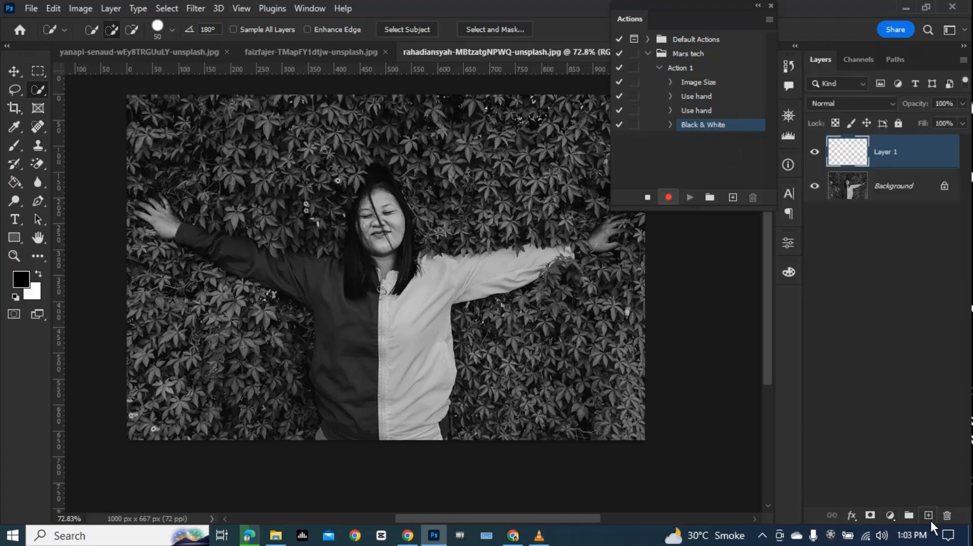
pyautogui.click(887, 198)
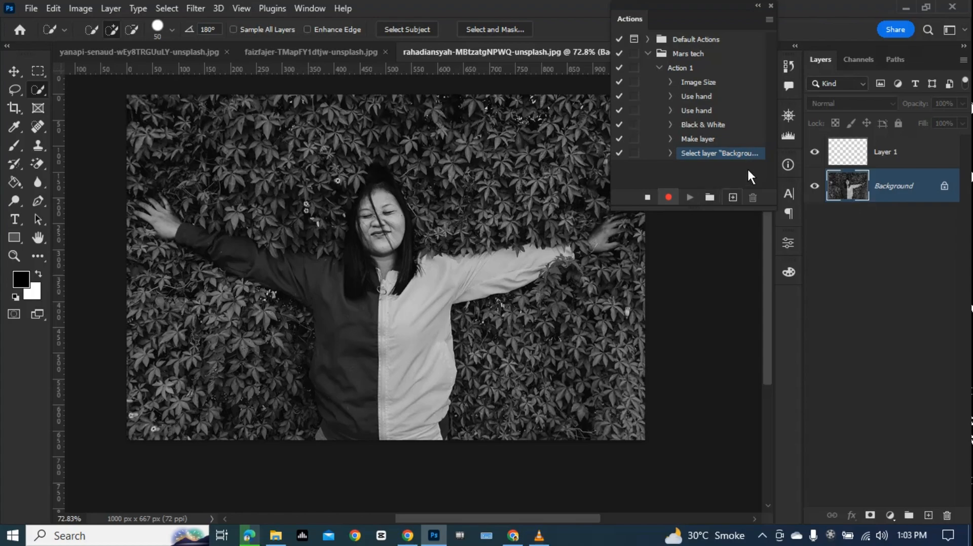
pyautogui.click(647, 197)
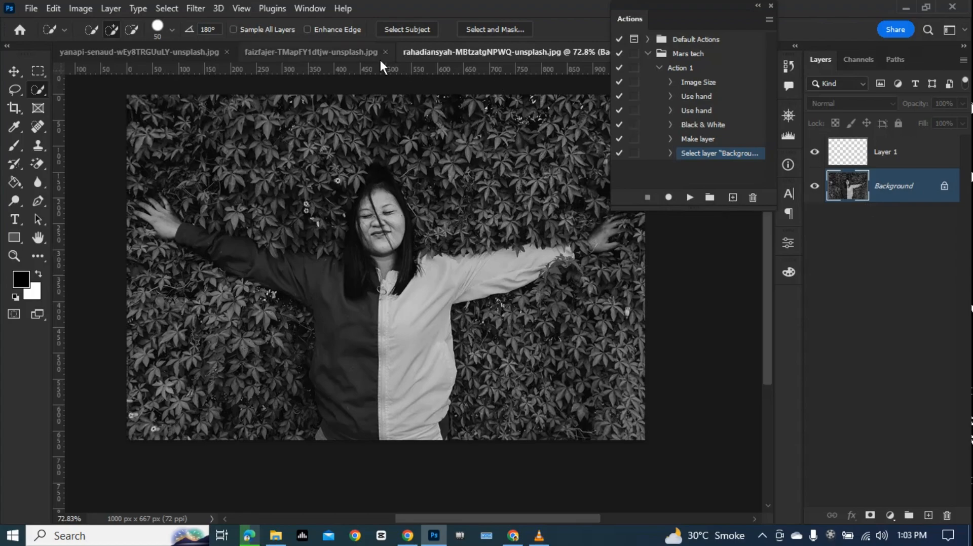
# Step: Play the new black-and-white action on the guardrail photo, stop at its layer selection command, and retry that command
pyautogui.click(333, 51)
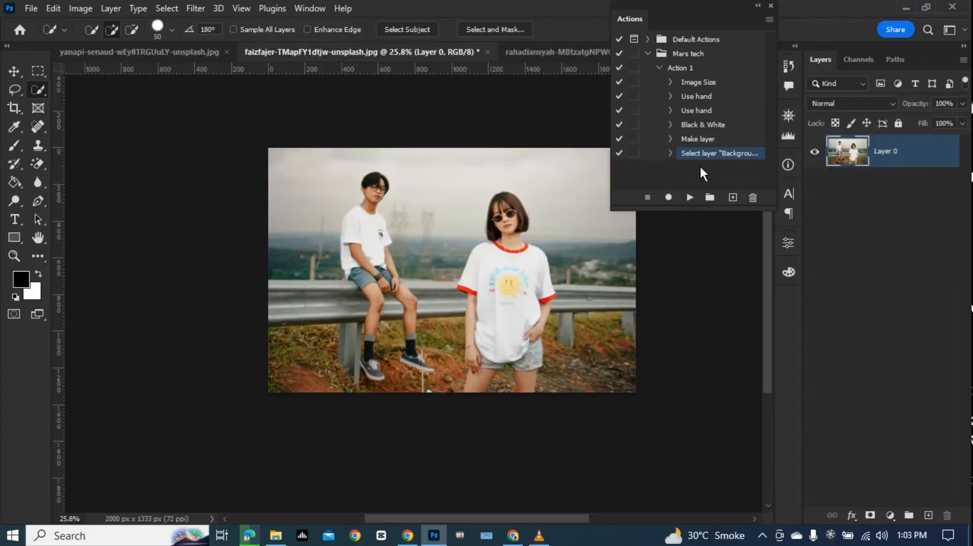
pyautogui.click(694, 70)
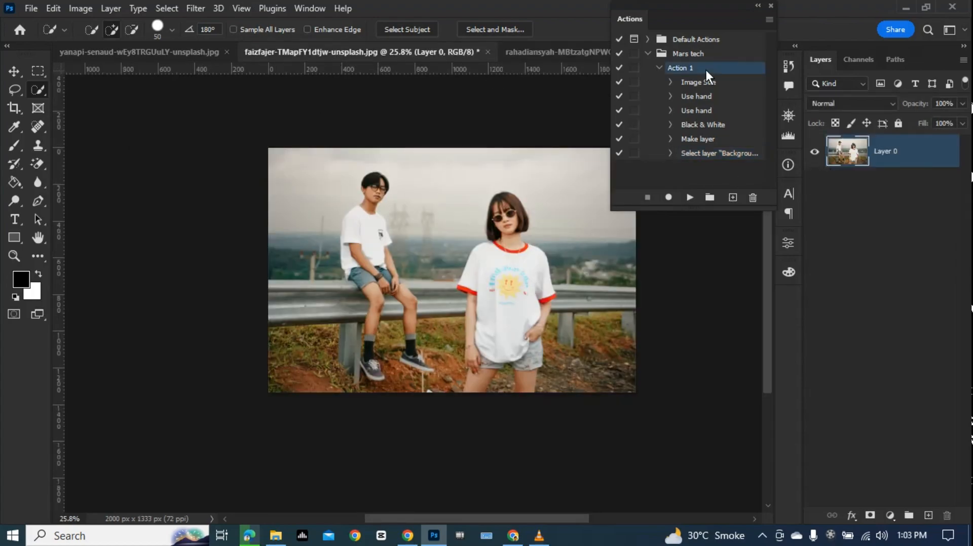
pyautogui.click(690, 197)
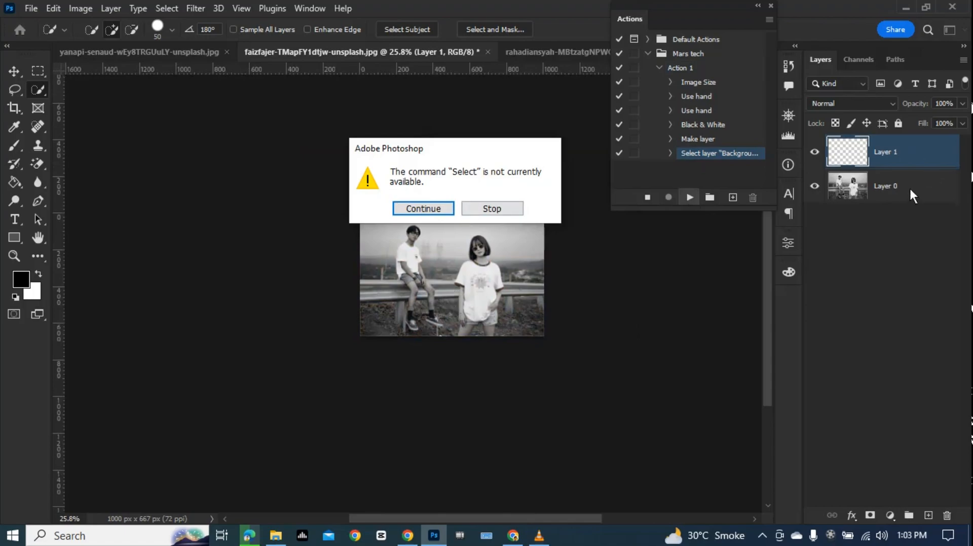
pyautogui.click(481, 212)
pyautogui.doubleClick(743, 153)
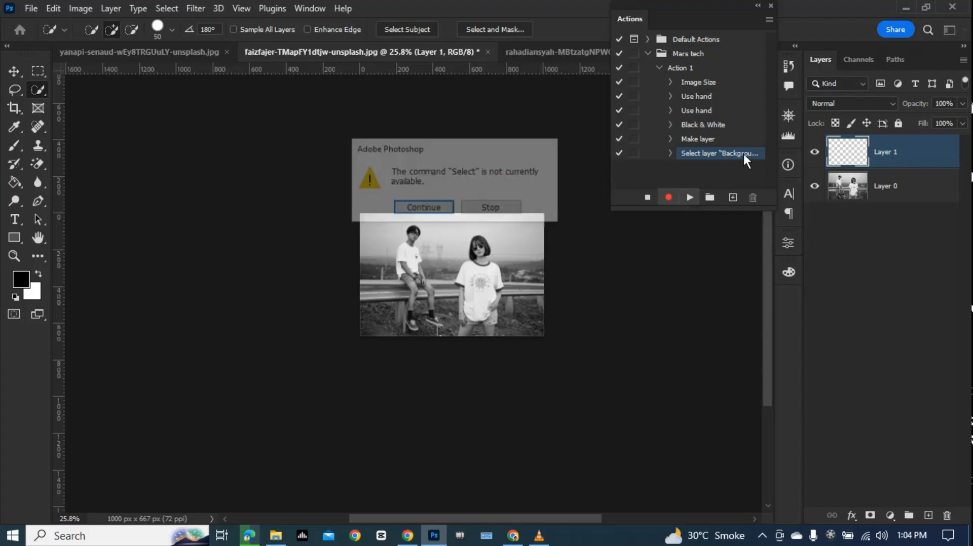
pyautogui.click(424, 208)
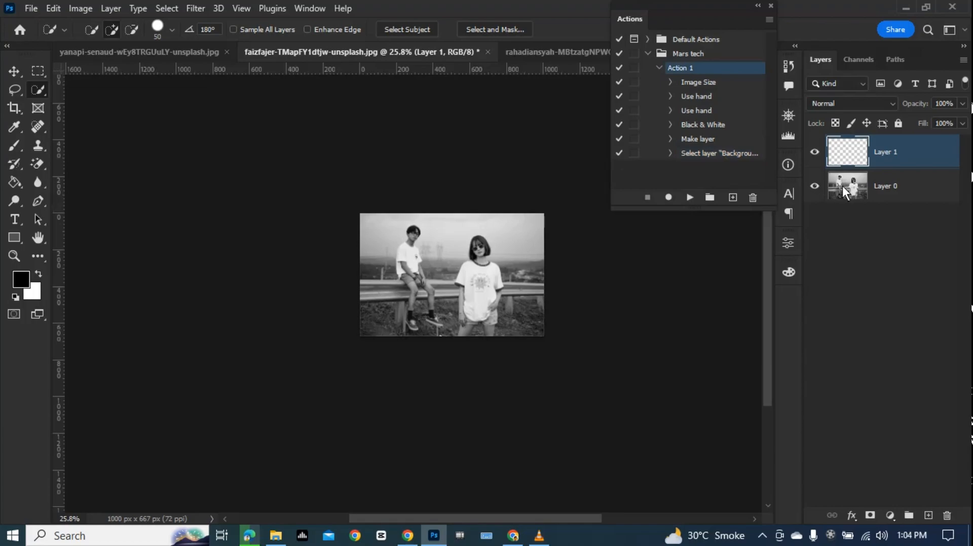
# Step: Return to the photo of the woman against the leaves and view the whole image
pyautogui.click(581, 53)
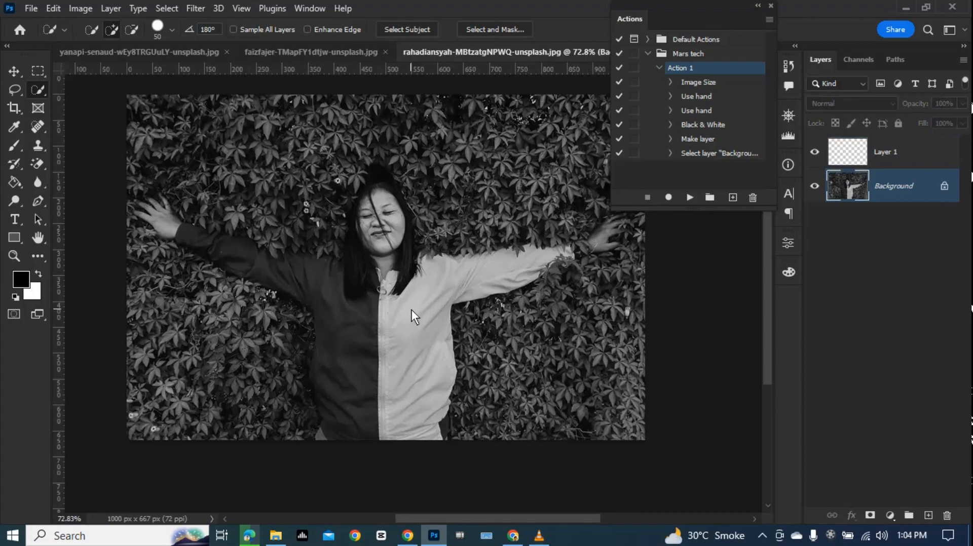
pyautogui.scroll(-3, 402, 336)
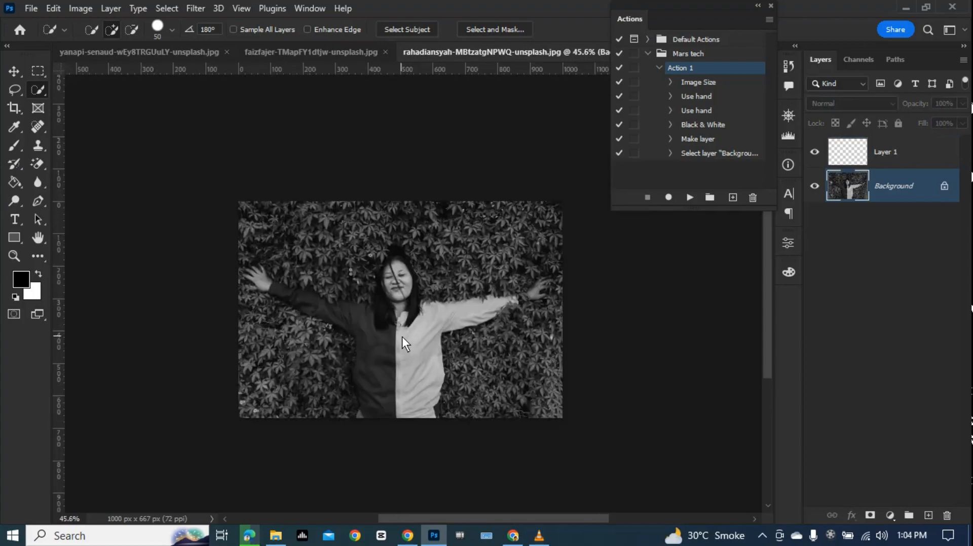